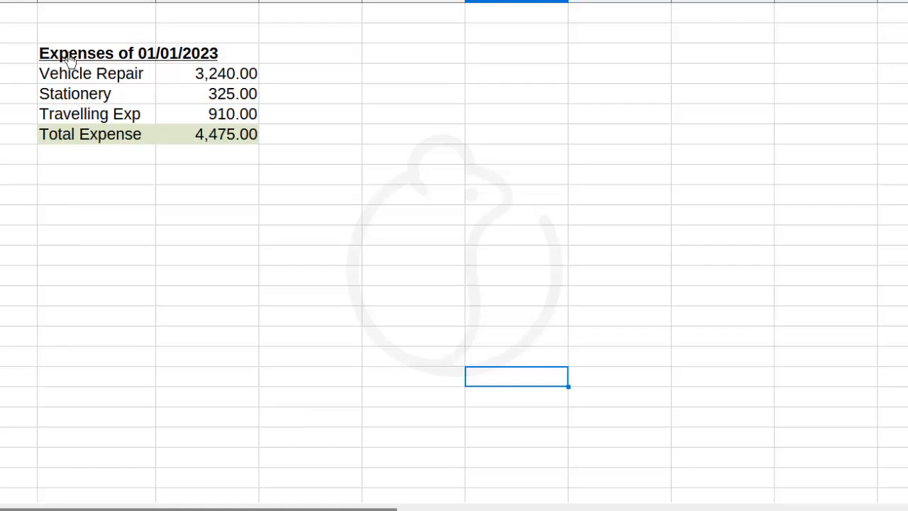
Step: Switch from the expense spreadsheet to Odoo in Chrome and view the expense categories of the Expenses app
{"action": "scroll", "coordinate": [60, 67], "scroll_direction": "up", "scroll_amount": 3}
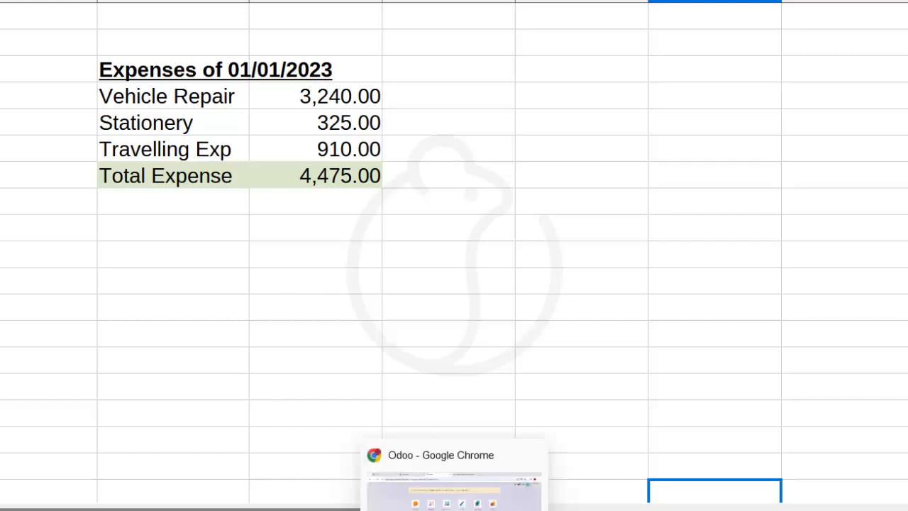
{"action": "left_click", "coordinate": [456, 510]}
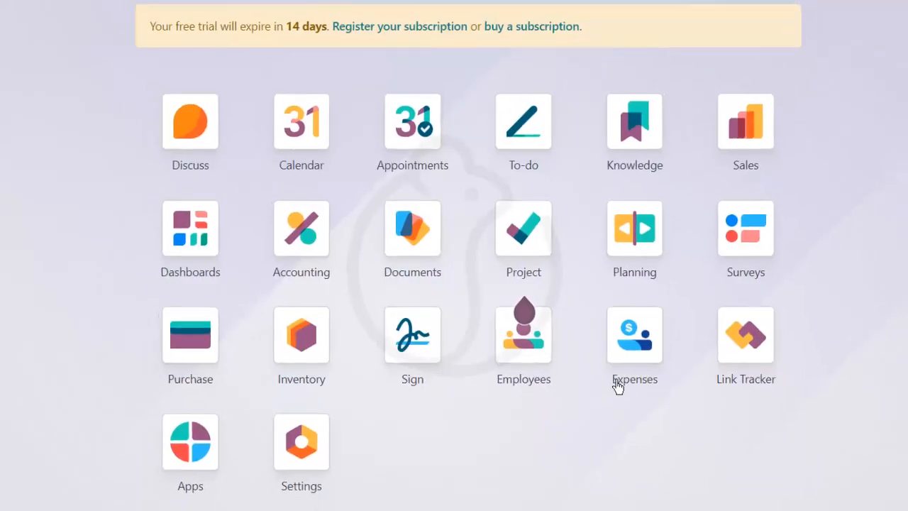
{"action": "left_click", "coordinate": [649, 335]}
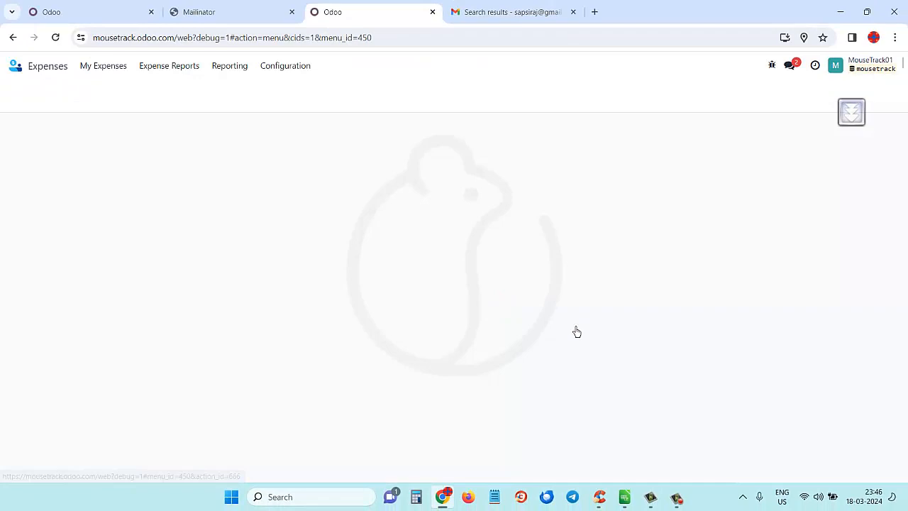
{"action": "left_click", "coordinate": [283, 68]}
{"action": "left_click", "coordinate": [300, 106]}
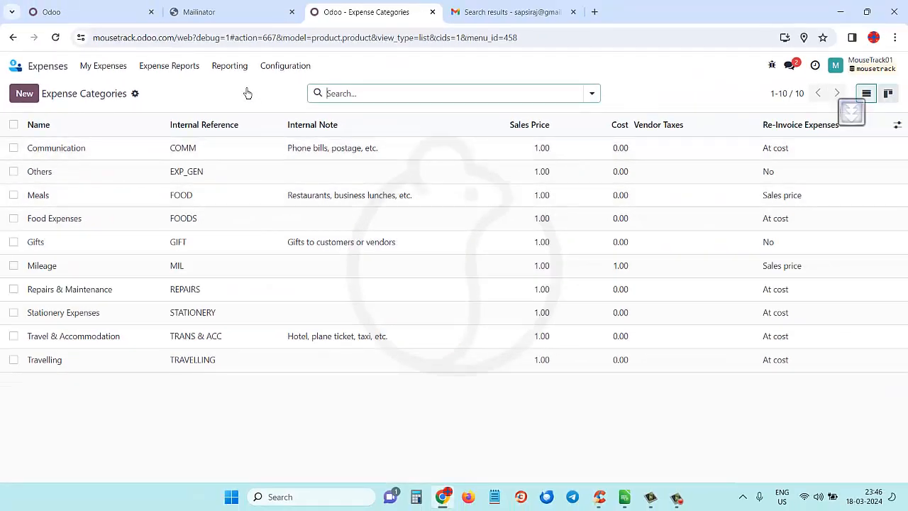
Step: Create a new expense in the Expenses app with the description "Expenses of 01/01/2023"
{"action": "left_click", "coordinate": [14, 66]}
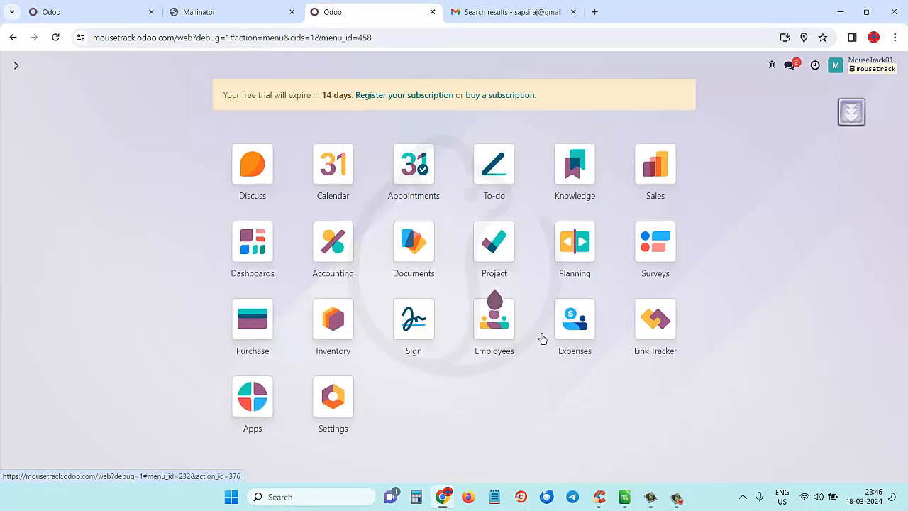
{"action": "left_click", "coordinate": [576, 323]}
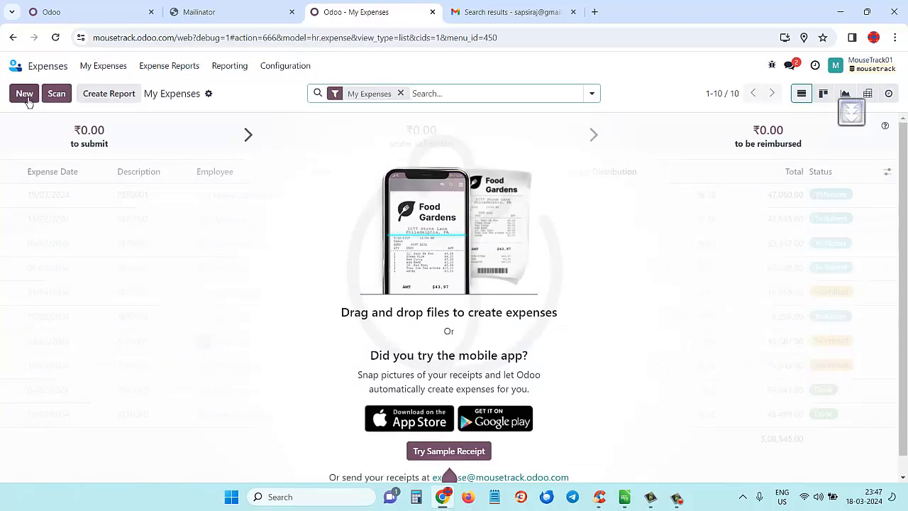
{"action": "left_click", "coordinate": [24, 94]}
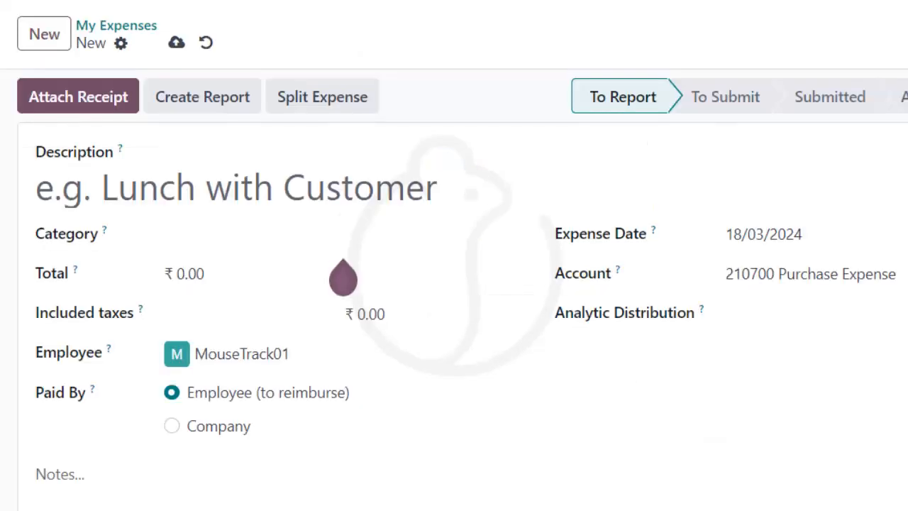
{"action": "left_click", "coordinate": [186, 170]}
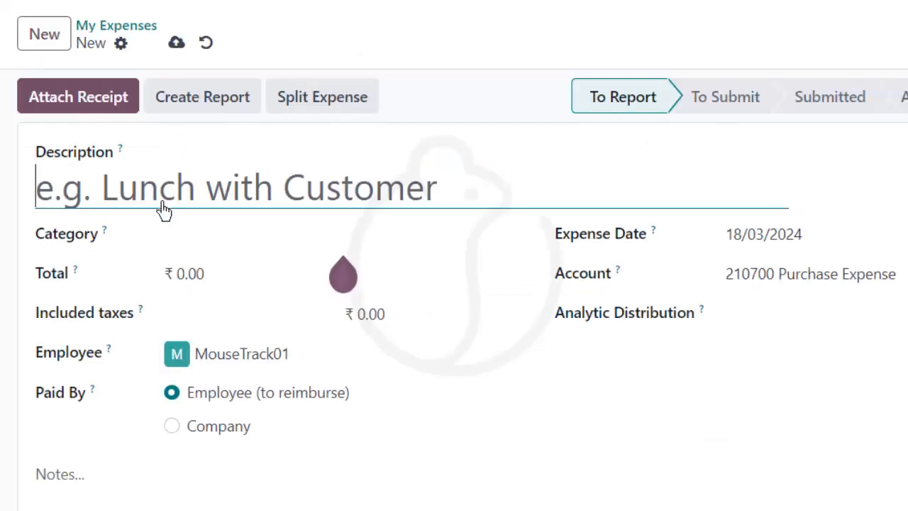
{"action": "type", "text": "Expense"}
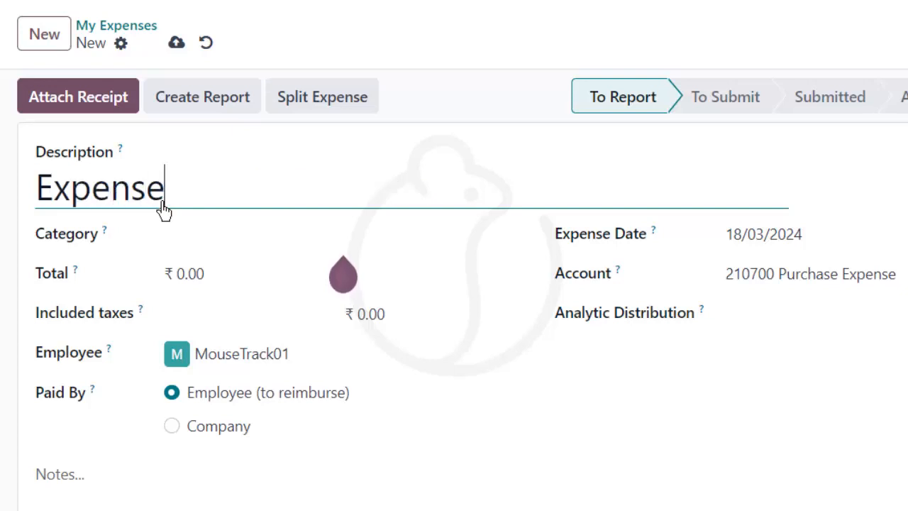
{"action": "type", "text": "s of 01/"}
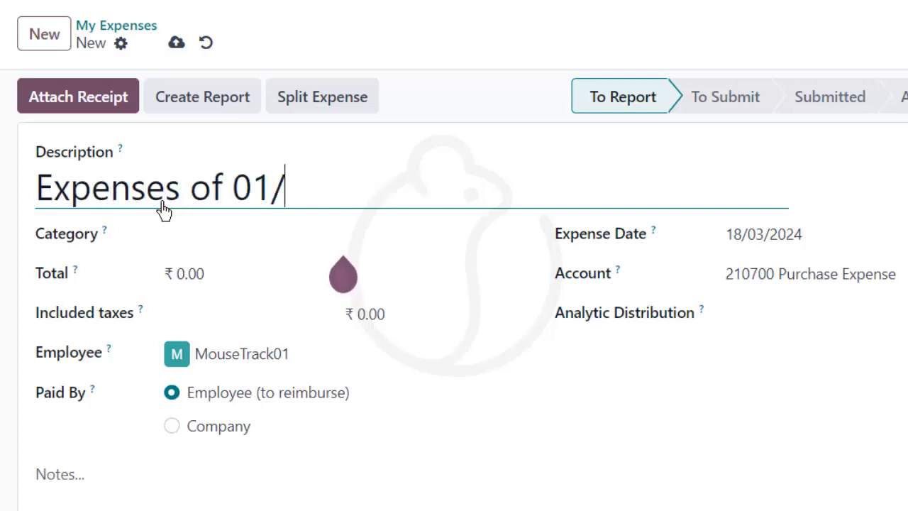
{"action": "type", "text": "01/2024"}
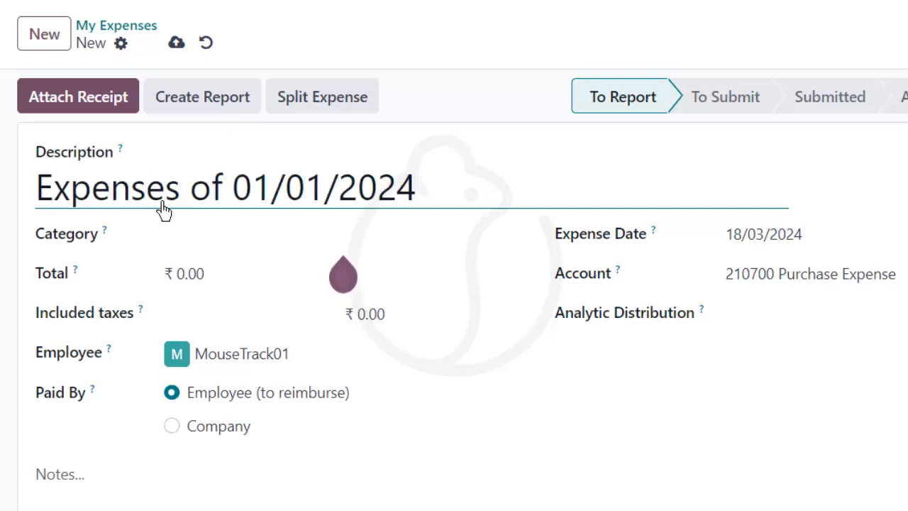
{"action": "key", "text": "BackSpace"}
{"action": "type", "text": "3"}
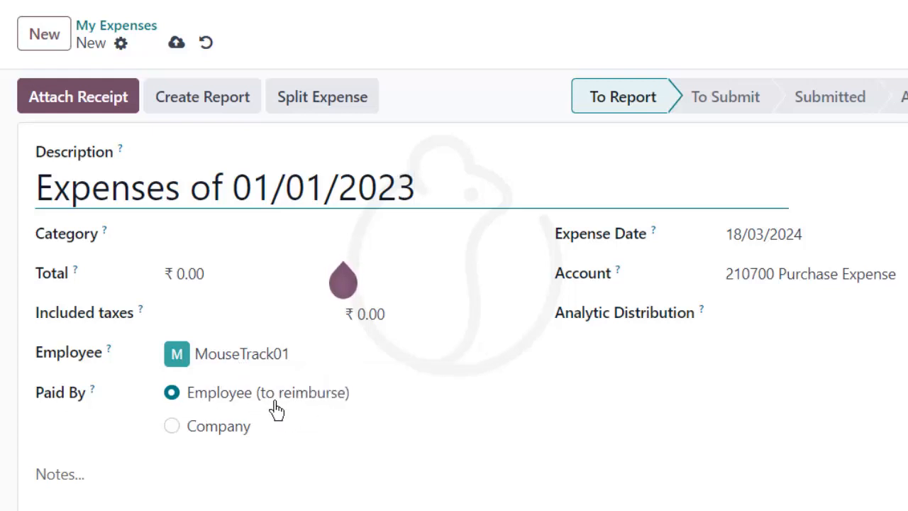
Step: Mark the expense as paid by Company and set its expense date to 01/01/2023
{"action": "left_click", "coordinate": [185, 441]}
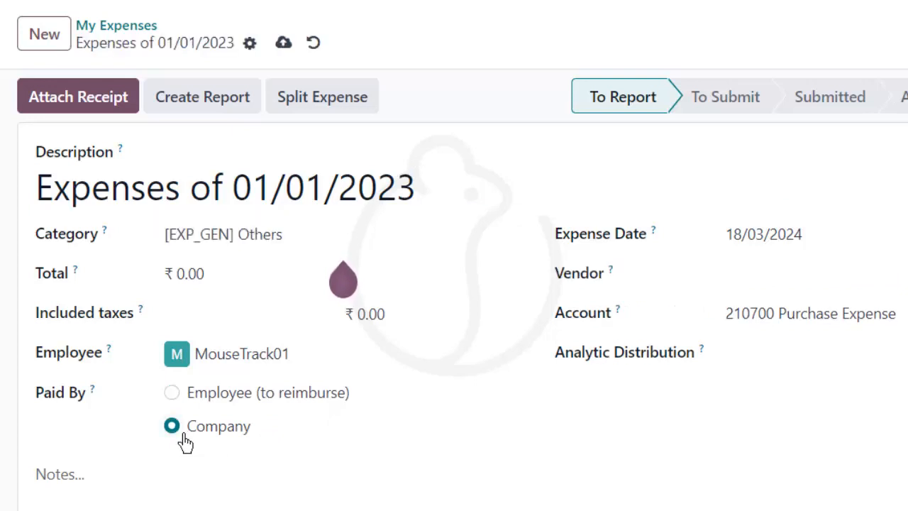
{"action": "left_click", "coordinate": [789, 245]}
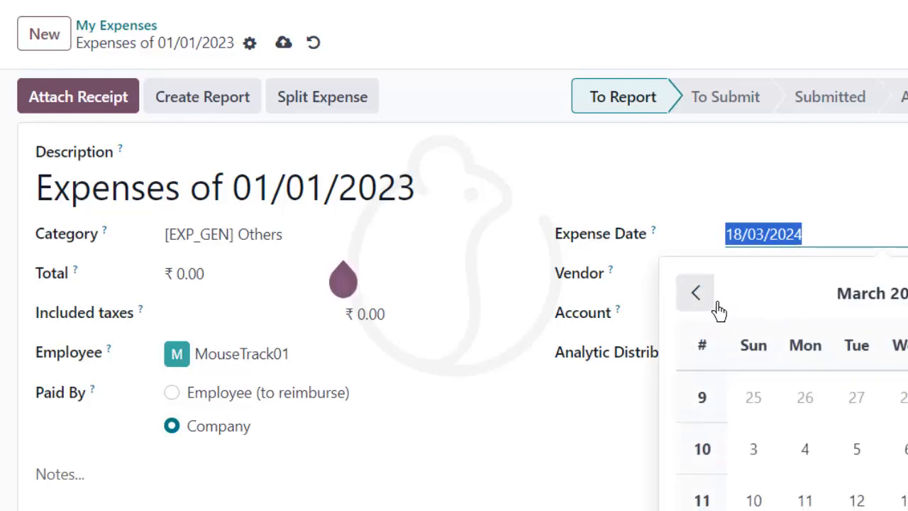
{"action": "left_click", "coordinate": [883, 302]}
{"action": "left_click", "coordinate": [857, 305]}
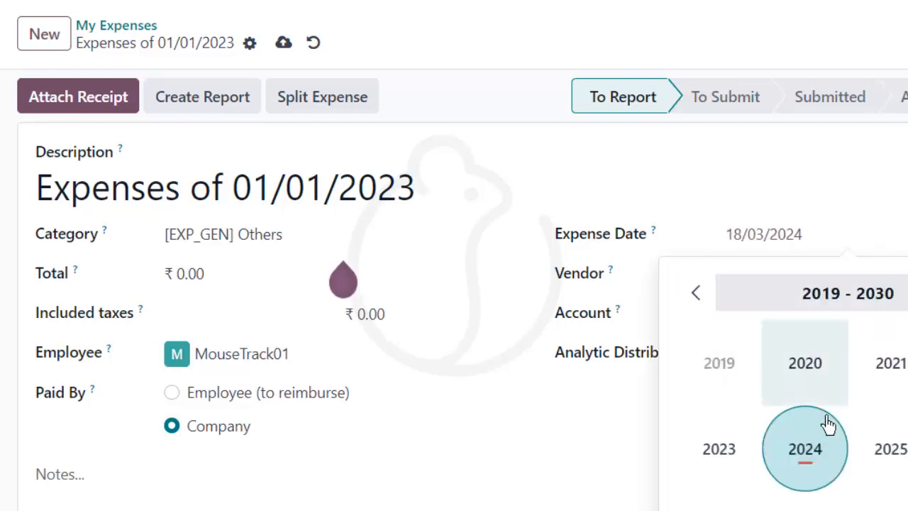
{"action": "left_click", "coordinate": [744, 461]}
{"action": "left_click", "coordinate": [758, 378]}
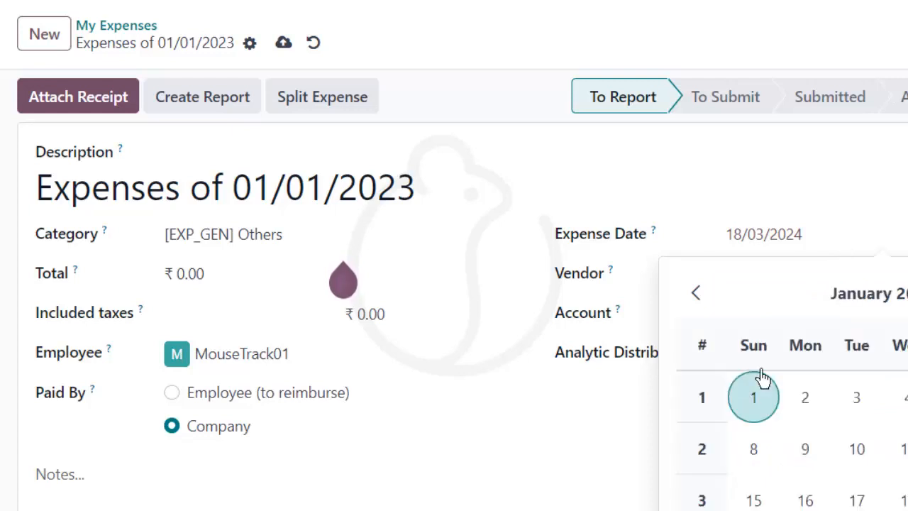
{"action": "left_click", "coordinate": [765, 409]}
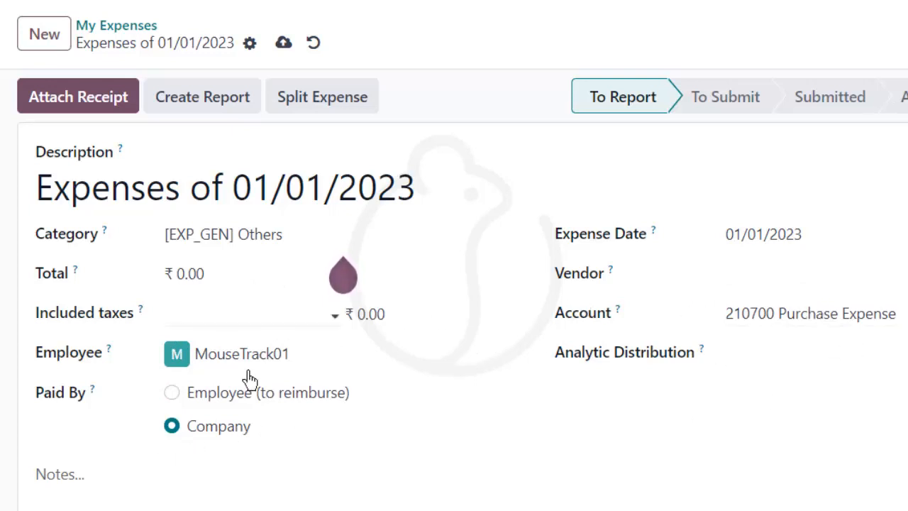
Step: Clear the expense's account and set its total to 4475
{"action": "left_click_drag", "start_coordinate": [904, 316], "coordinate": [629, 317]}
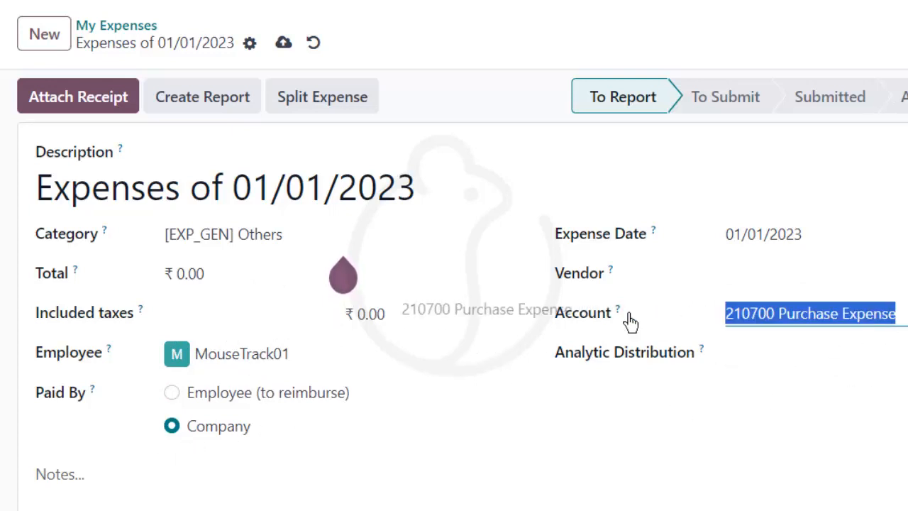
{"action": "key", "text": "BackSpace"}
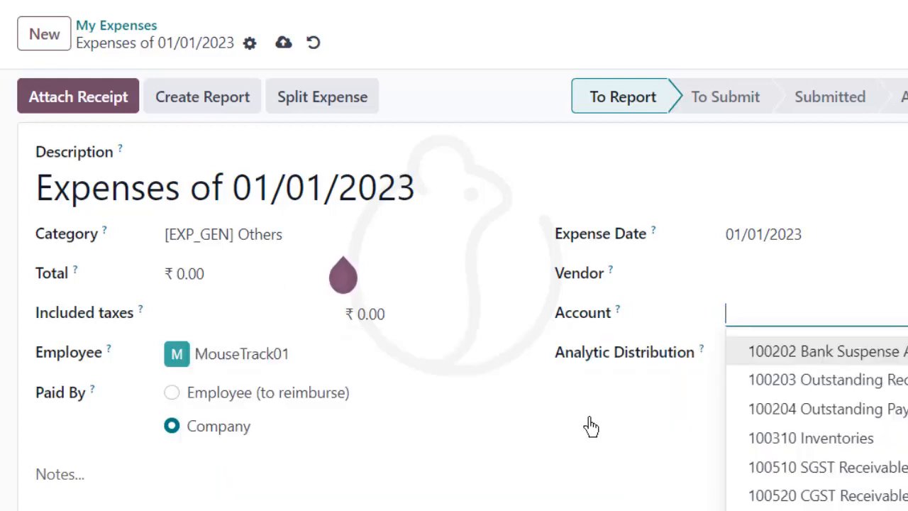
{"action": "left_click", "coordinate": [590, 417]}
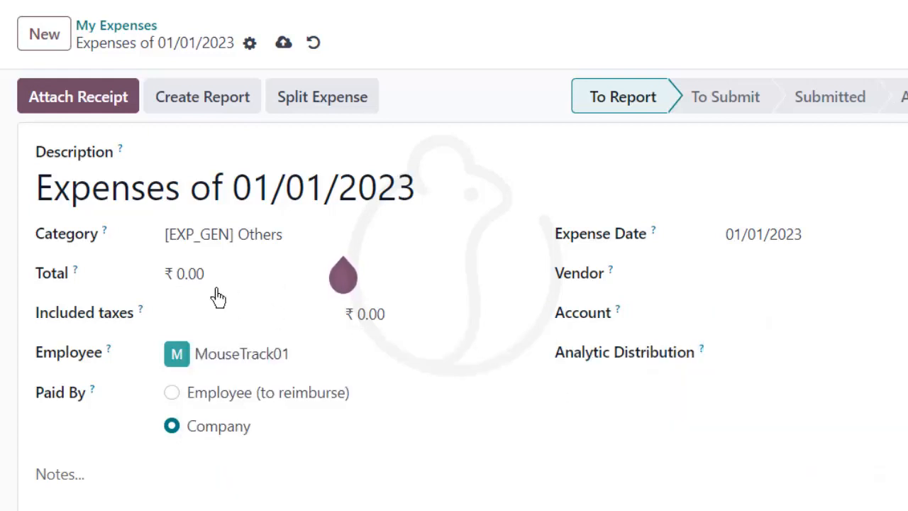
{"action": "left_click", "coordinate": [236, 283]}
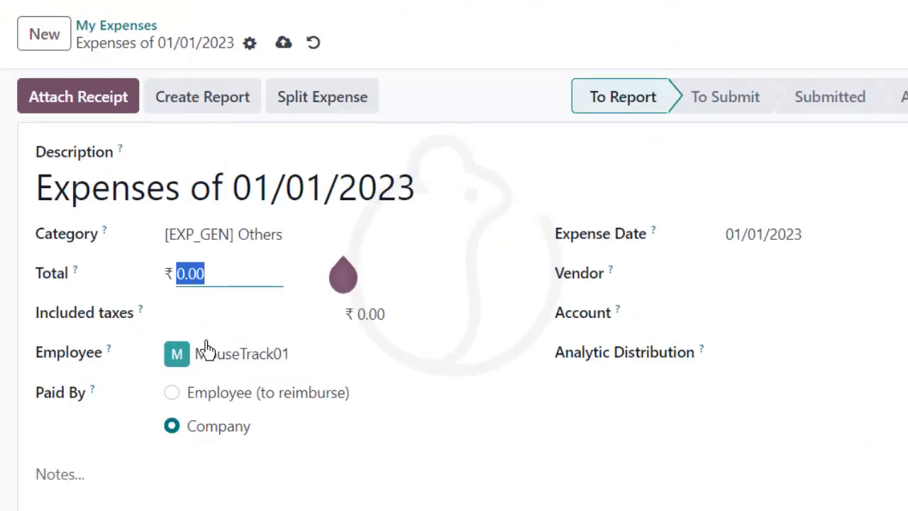
{"action": "type", "text": "4475"}
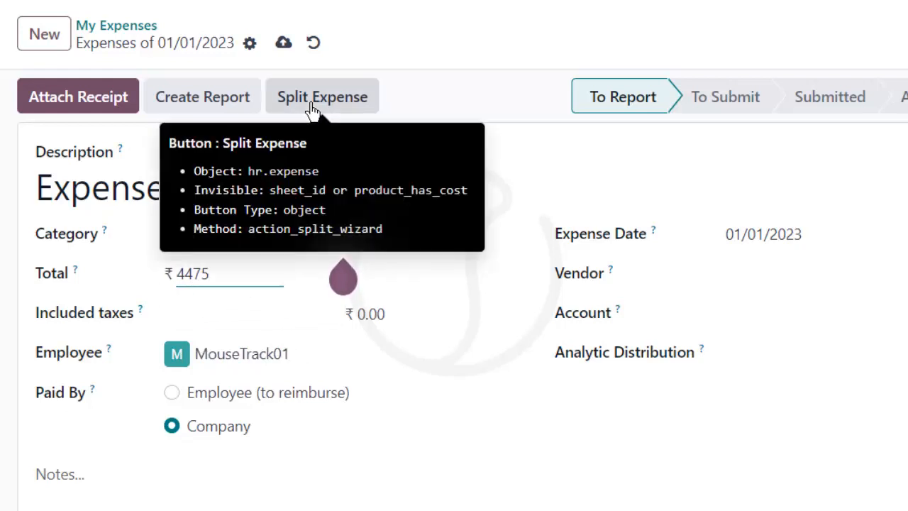
Step: Start splitting the expense and set the first split line to Repairs & Maintenance with an amount of 3240
{"action": "left_click", "coordinate": [312, 110]}
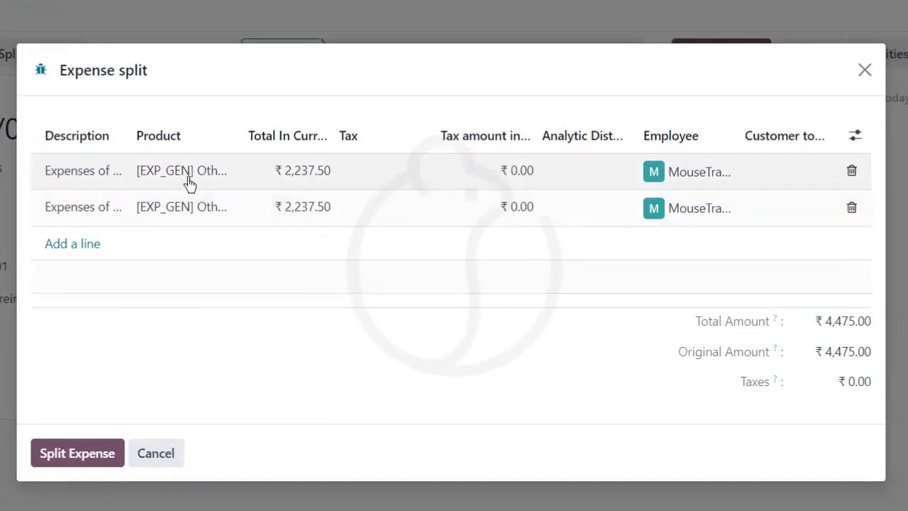
{"action": "left_click", "coordinate": [188, 183]}
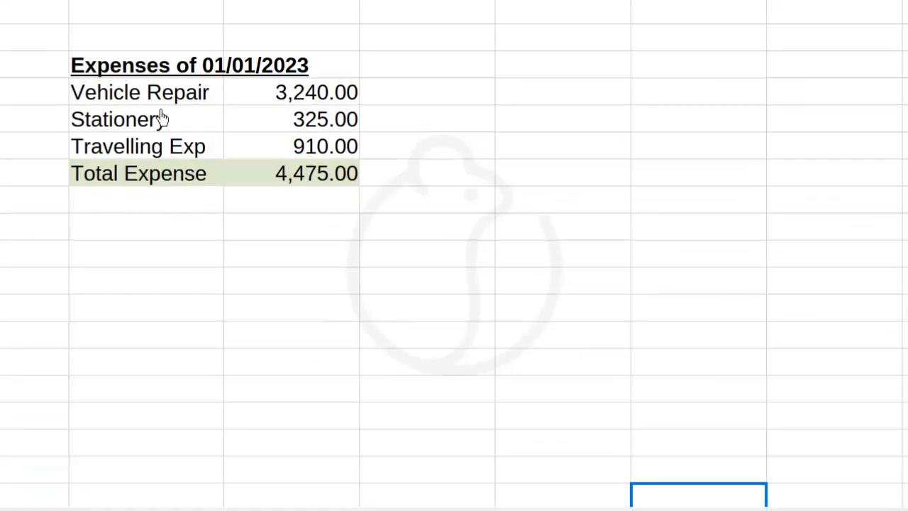
{"action": "key", "text": "alt+Tab"}
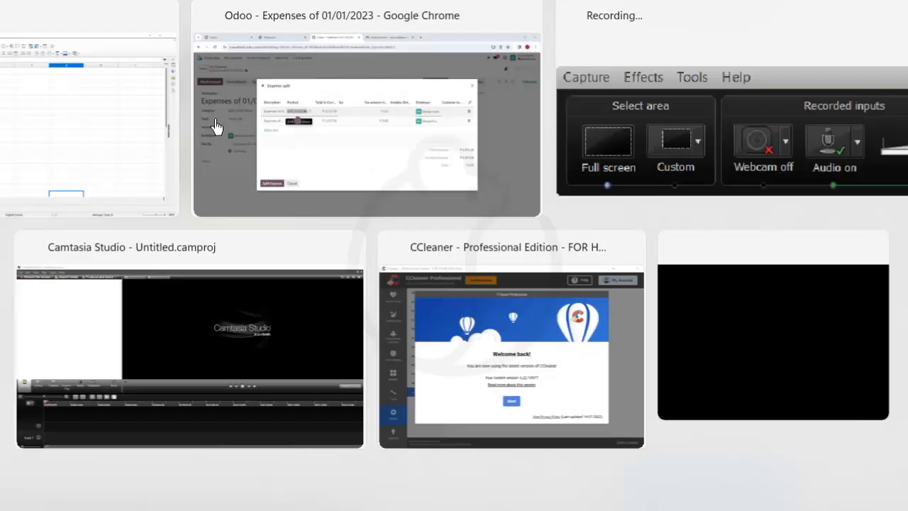
{"action": "type", "text": "repa"}
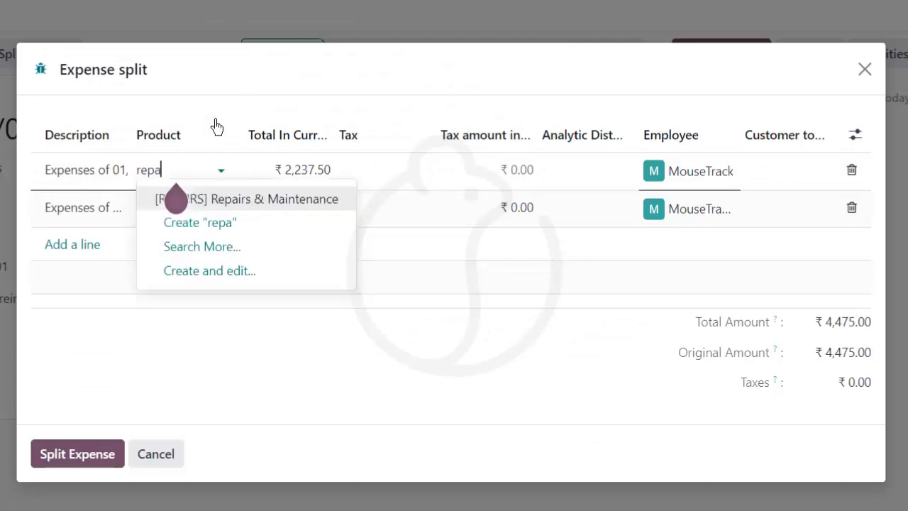
{"action": "left_click", "coordinate": [176, 200]}
{"action": "key", "text": "Tab"}
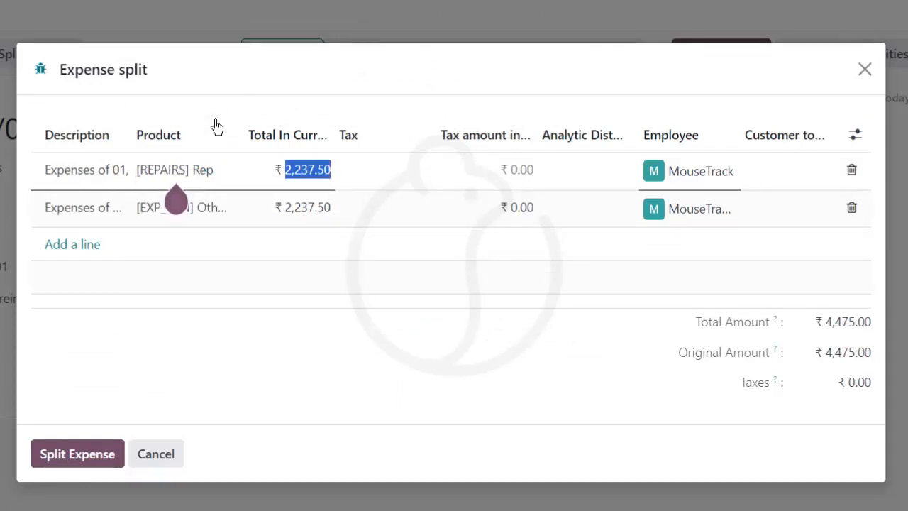
{"action": "key", "text": "alt+Tab"}
{"action": "key", "text": "alt+Tab"}
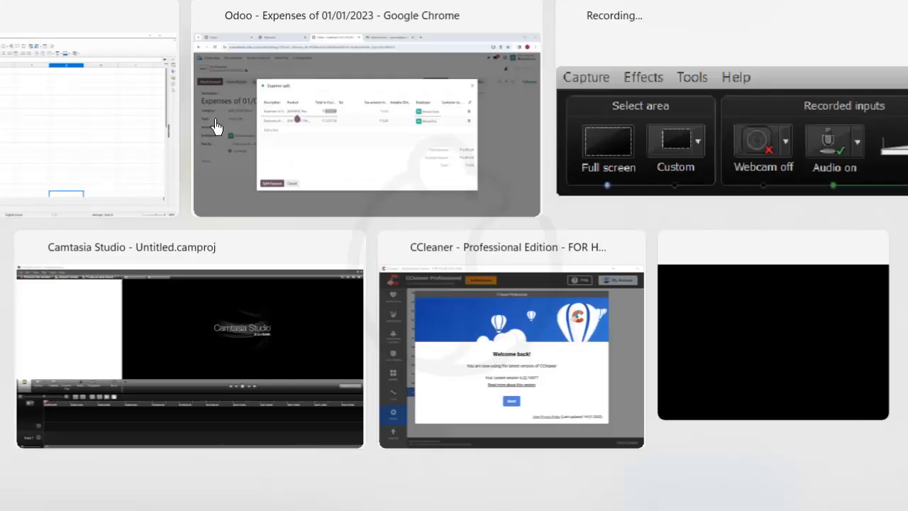
{"action": "type", "text": "3240"}
{"action": "key", "text": "Tab"}
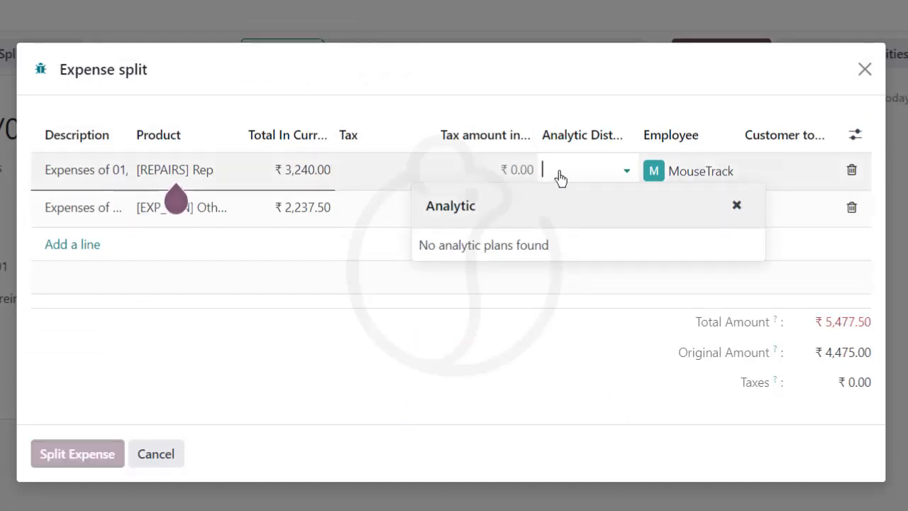
{"action": "left_click", "coordinate": [710, 178]}
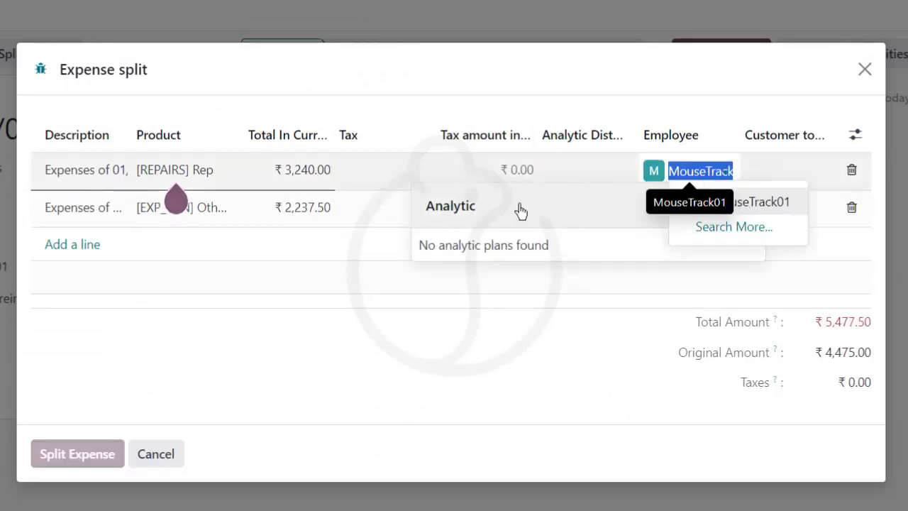
Step: Set the second split line's product to Stationery Expenses and its amount to 325
{"action": "left_click", "coordinate": [114, 216]}
{"action": "left_click", "coordinate": [157, 212]}
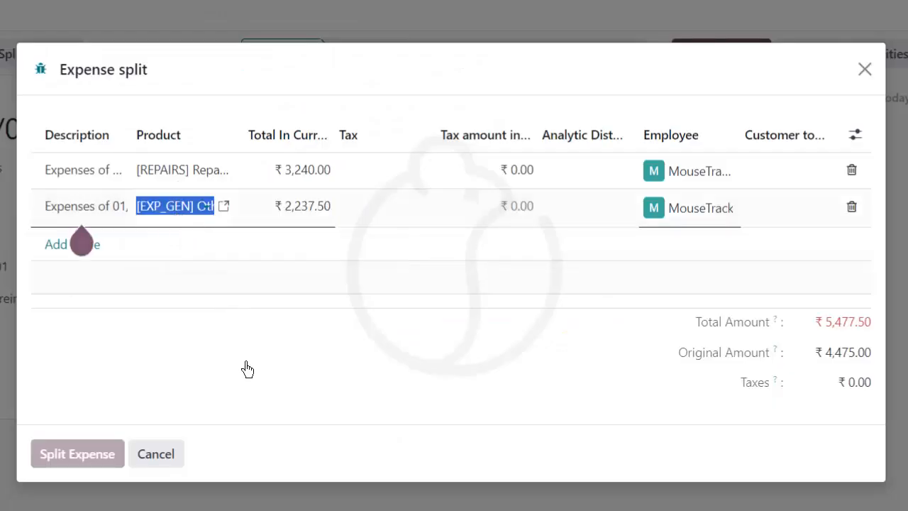
{"action": "type", "text": "stat"}
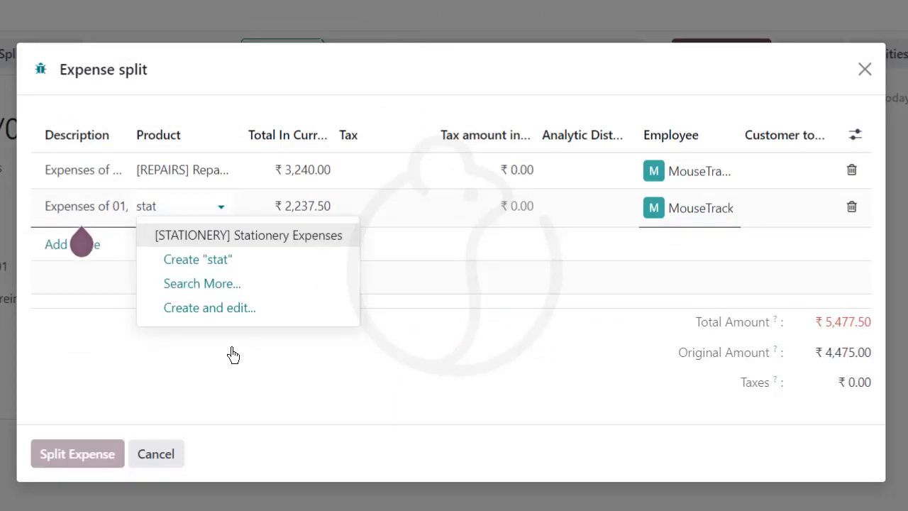
{"action": "key", "text": "Return"}
{"action": "key", "text": "Tab"}
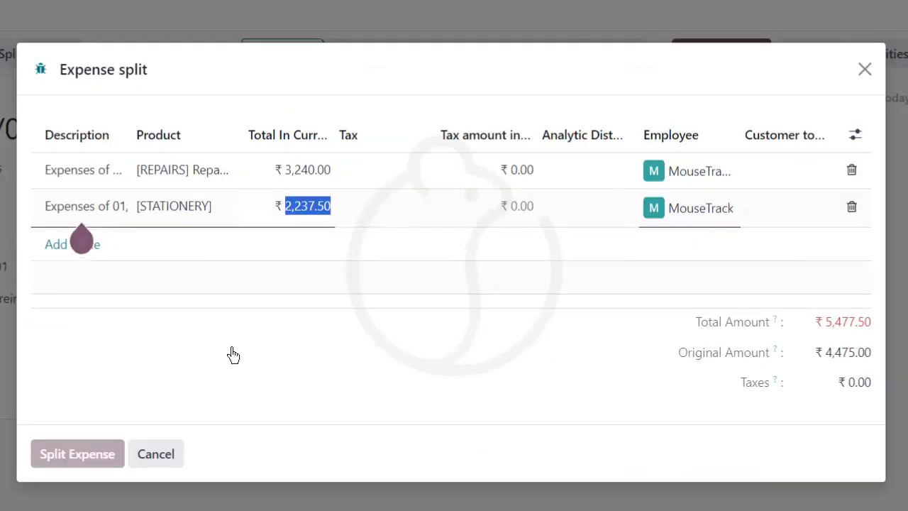
{"action": "type", "text": "92"}
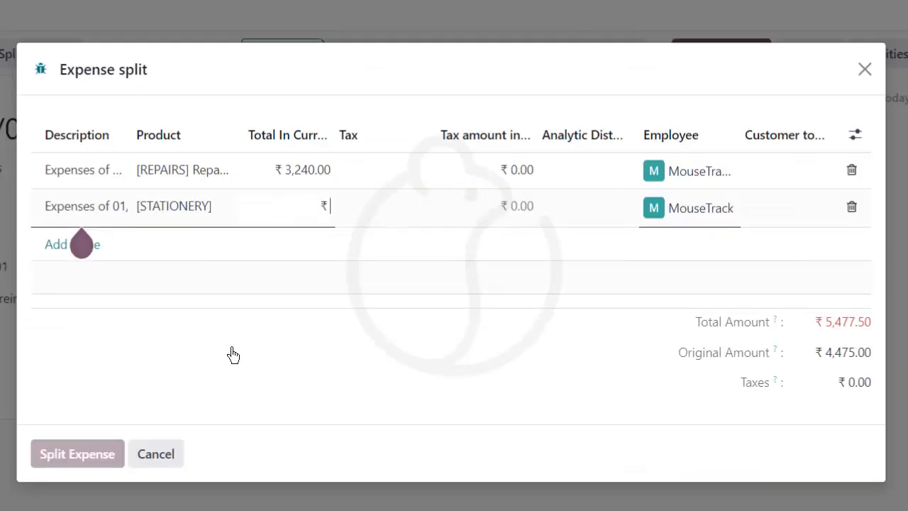
{"action": "type", "text": "325"}
{"action": "key", "text": "Tab"}
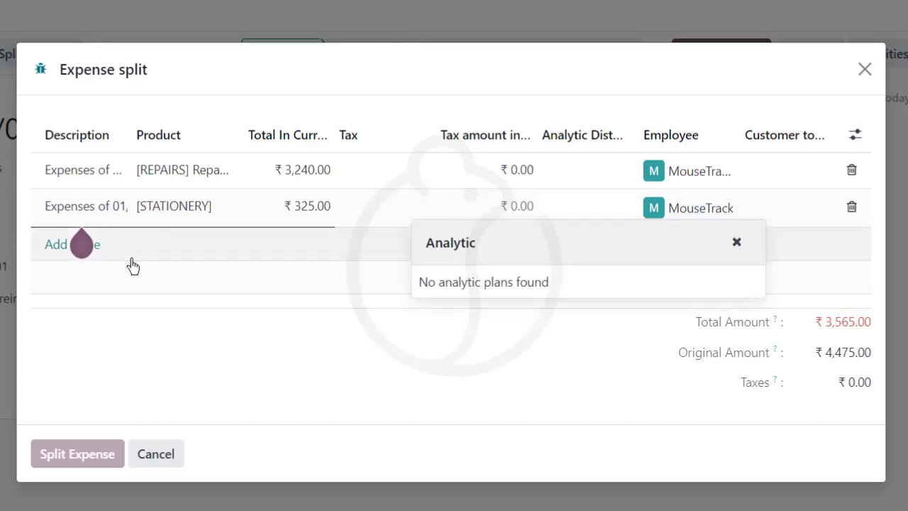
Step: Add a third split line with the Travelling product and an amount of 910, and carry out the expense split
{"action": "left_click", "coordinate": [81, 245]}
{"action": "left_click", "coordinate": [193, 254]}
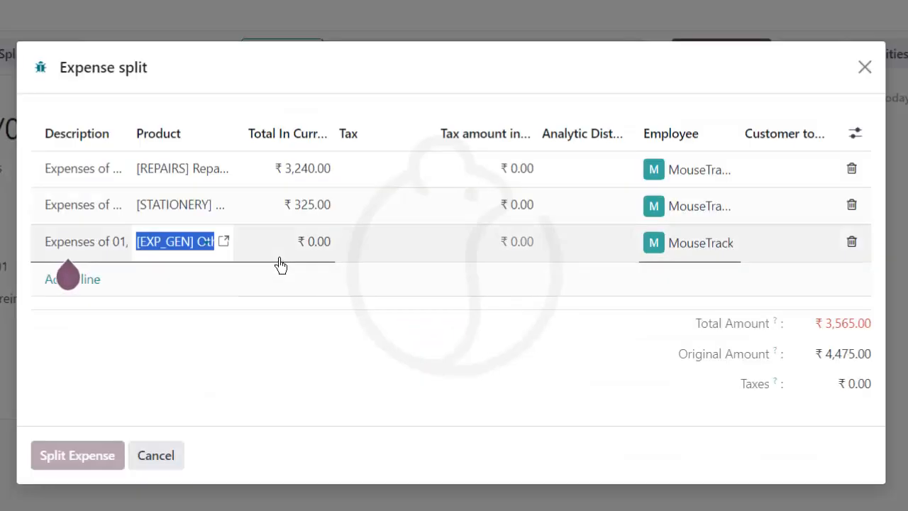
{"action": "type", "text": "trave"}
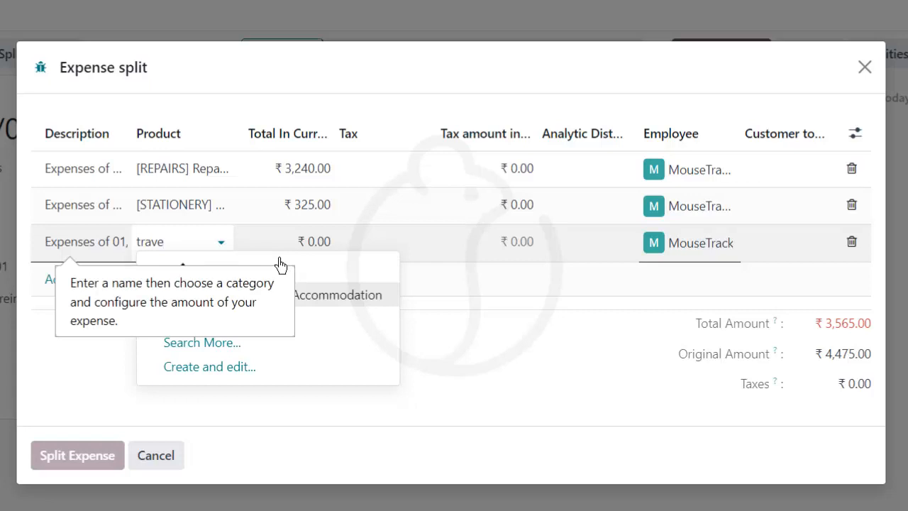
{"action": "left_click", "coordinate": [348, 276]}
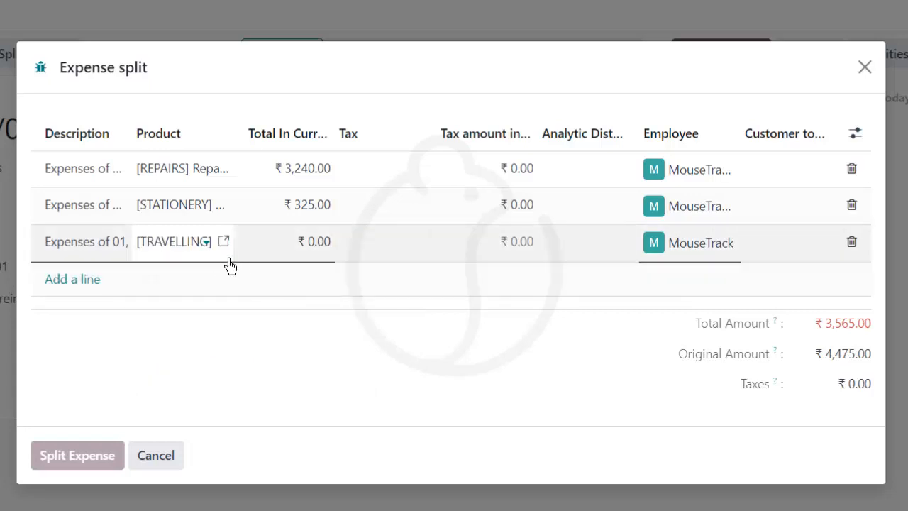
{"action": "left_click", "coordinate": [331, 256]}
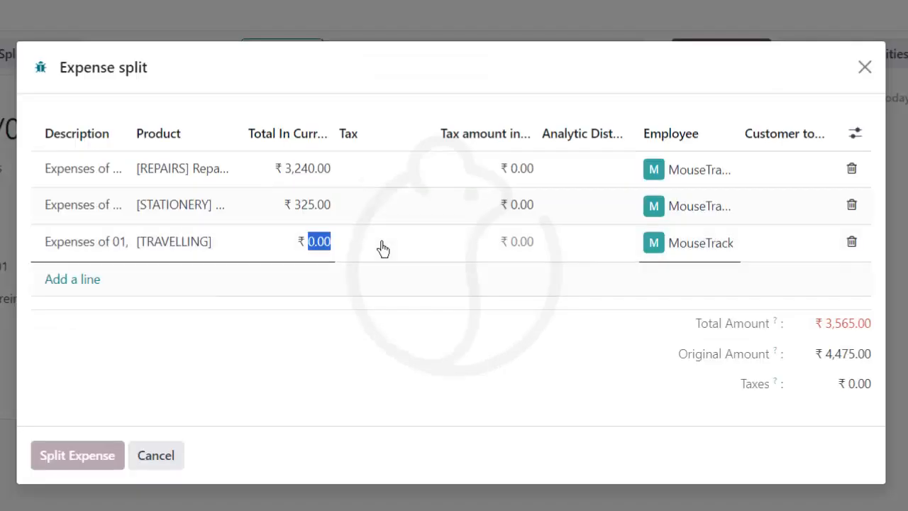
{"action": "type", "text": "910"}
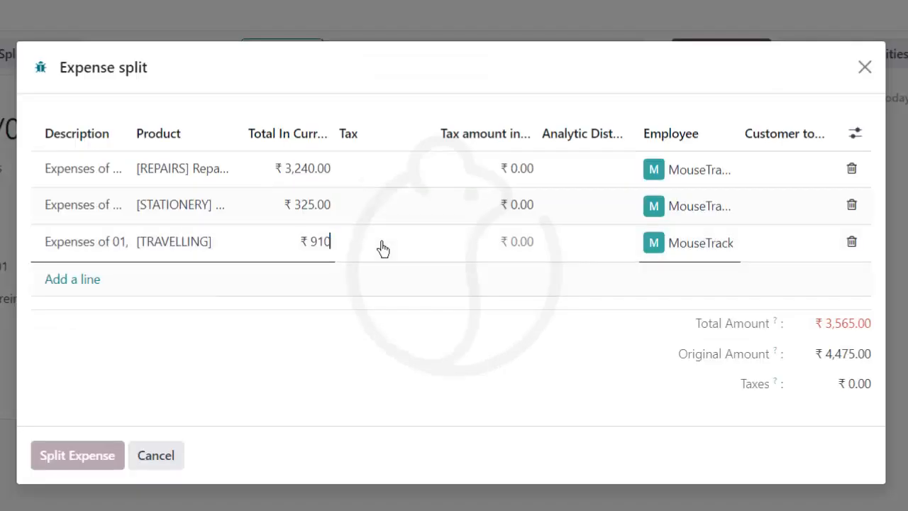
{"action": "key", "text": "Tab"}
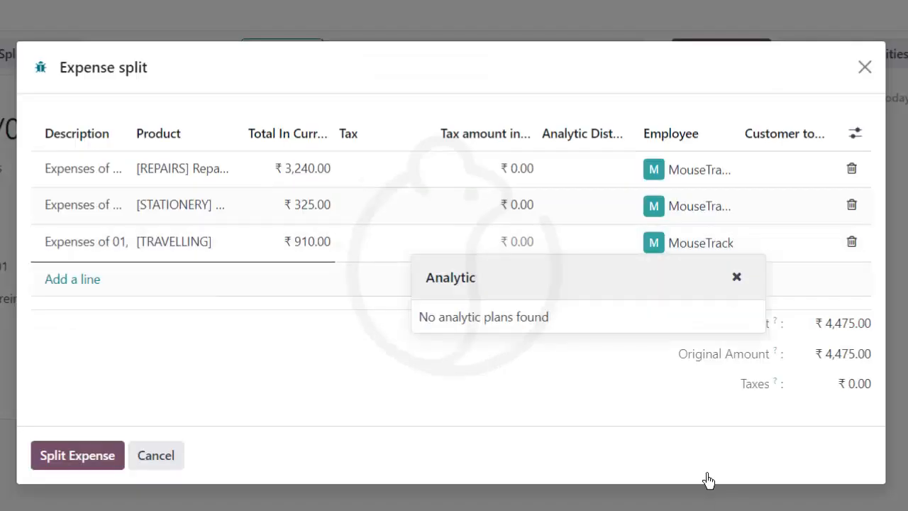
{"action": "left_click", "coordinate": [687, 455]}
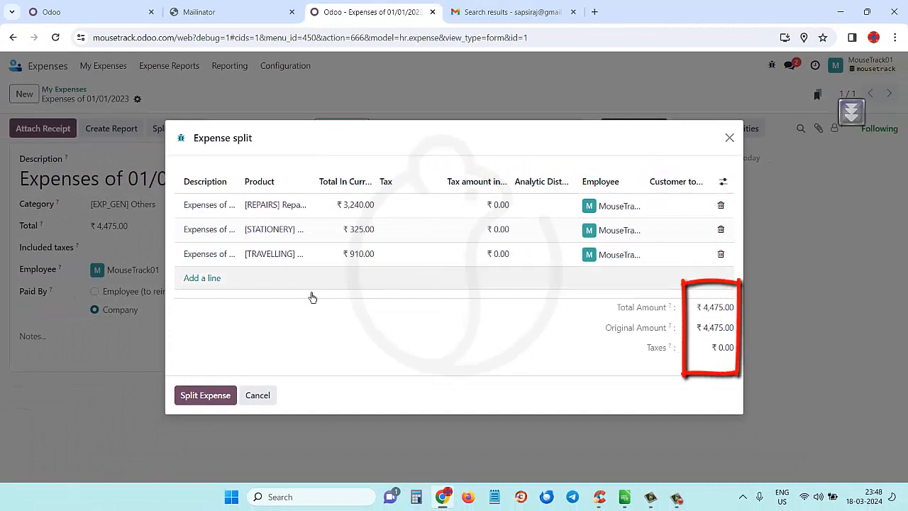
{"action": "left_click", "coordinate": [218, 402]}
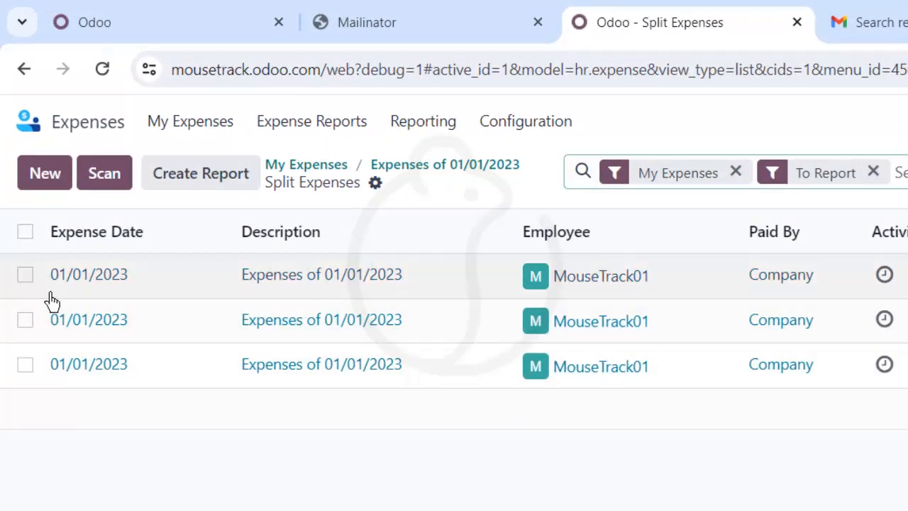
Step: Create an expense report from all three split expenses and name it "01/01/2023 Expenses by Company"
{"action": "left_click", "coordinate": [26, 275]}
{"action": "left_click", "coordinate": [26, 320]}
{"action": "left_click", "coordinate": [25, 364]}
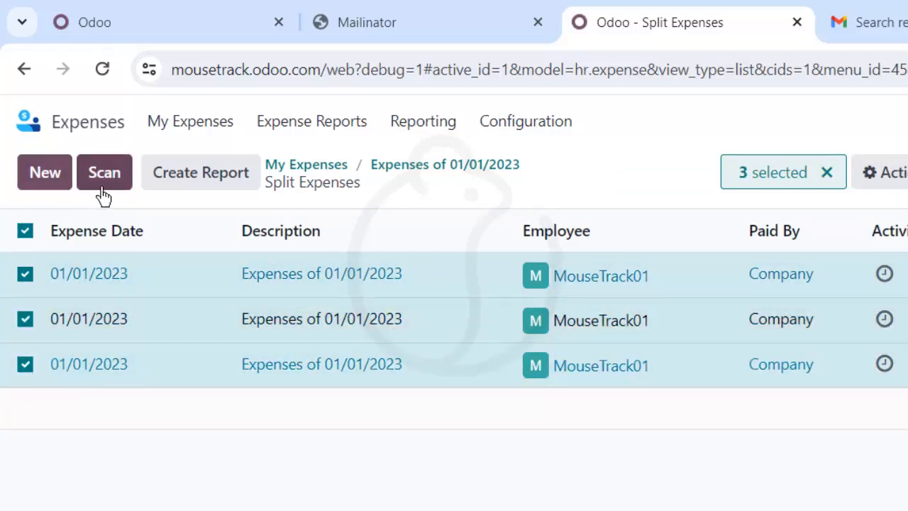
{"action": "left_click", "coordinate": [243, 183]}
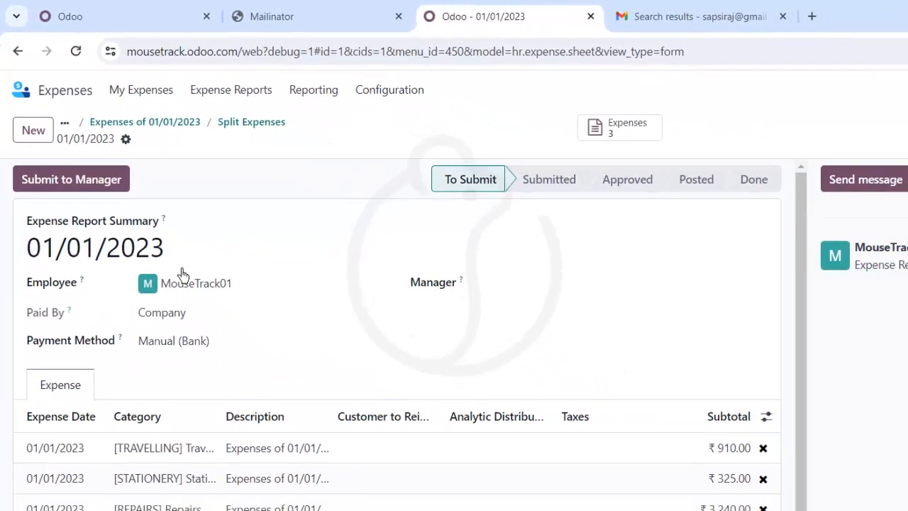
{"action": "left_click_drag", "start_coordinate": [141, 196], "coordinate": [9, 189]}
{"action": "key", "text": "Right"}
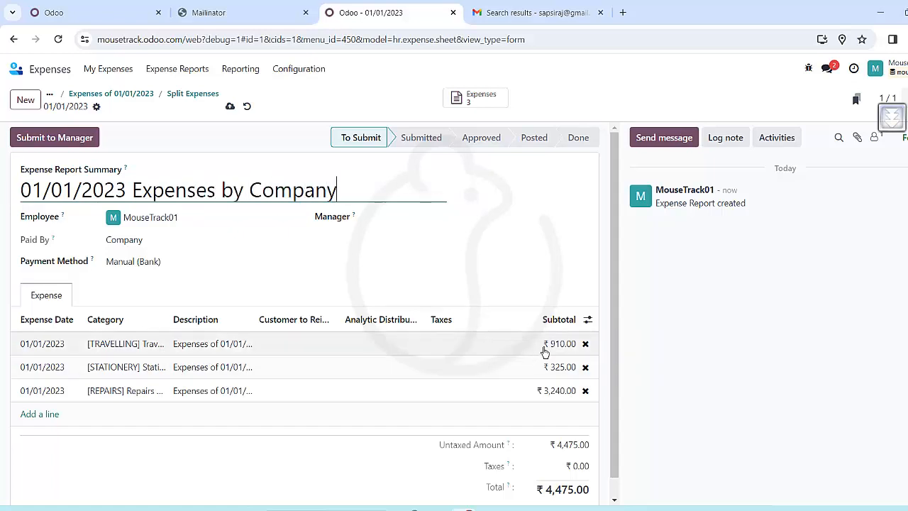
Step: Take the expense report through manager submission and approval, and post its journal entries
{"action": "left_click", "coordinate": [73, 138]}
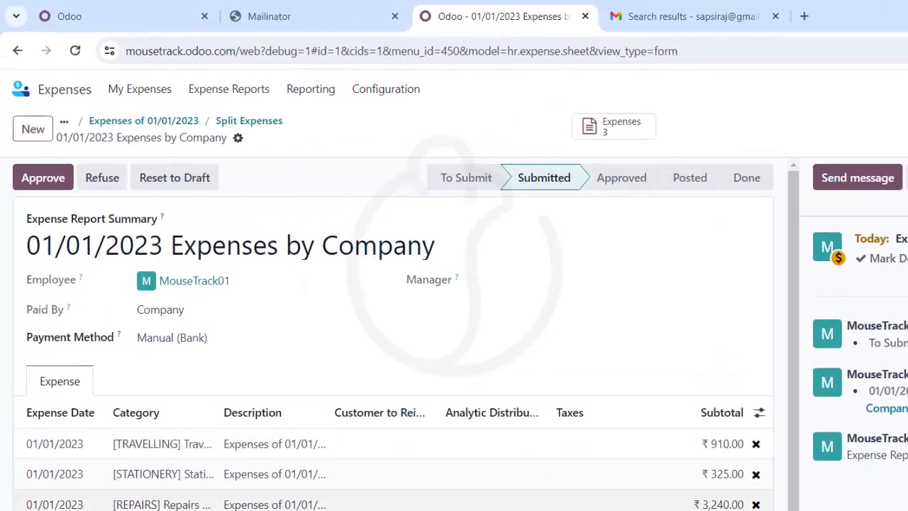
{"action": "left_click", "coordinate": [53, 183]}
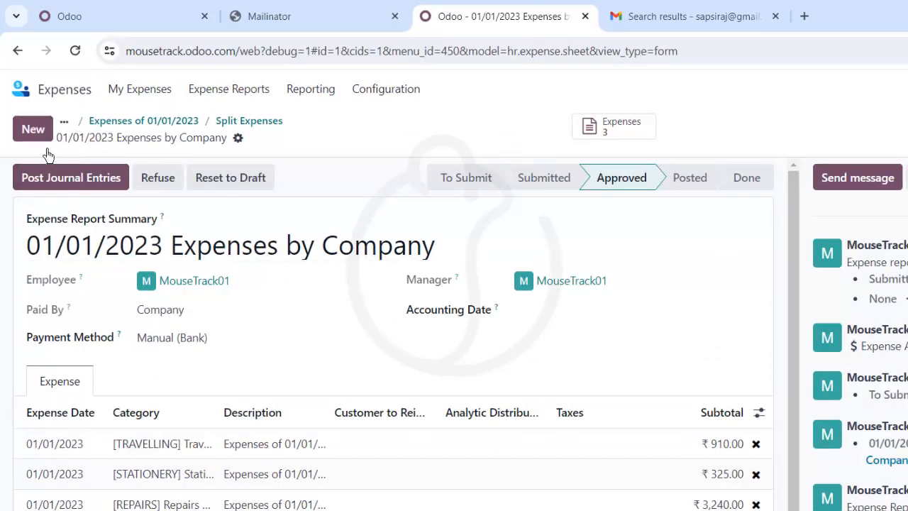
{"action": "left_click", "coordinate": [67, 178]}
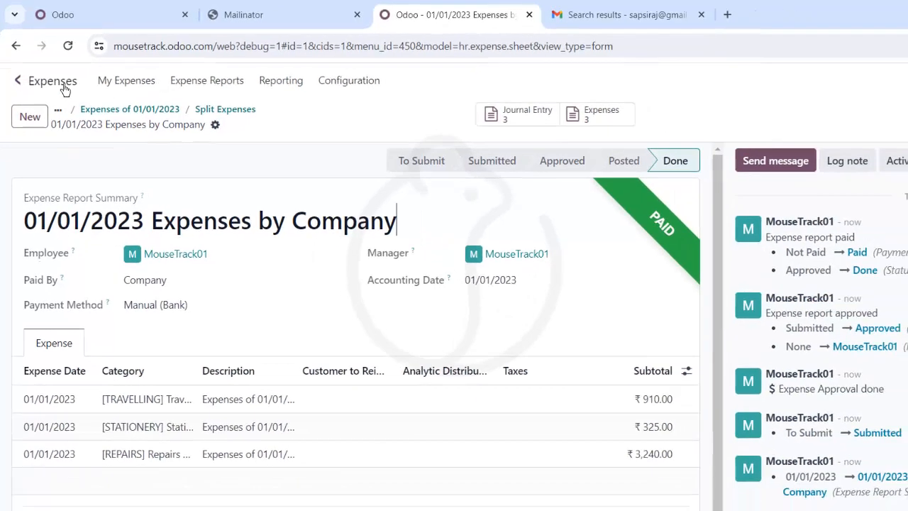
Step: Switch to the Accounting app and open the Trial Balance report
{"action": "left_click", "coordinate": [47, 69]}
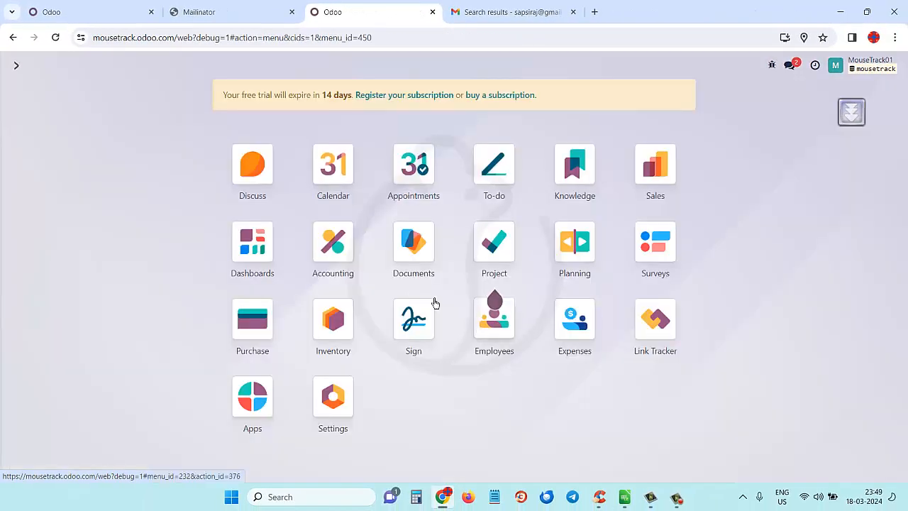
{"action": "left_click", "coordinate": [330, 246]}
{"action": "left_click", "coordinate": [312, 66]}
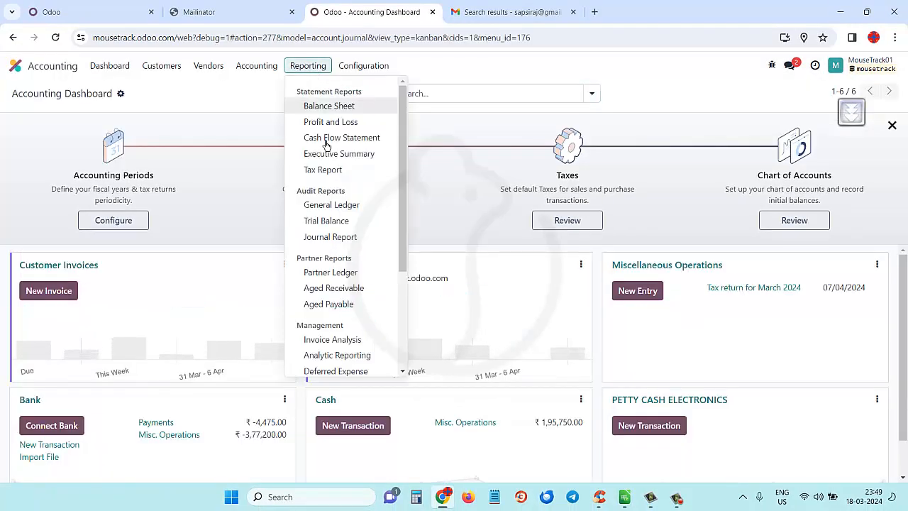
{"action": "left_click", "coordinate": [327, 229]}
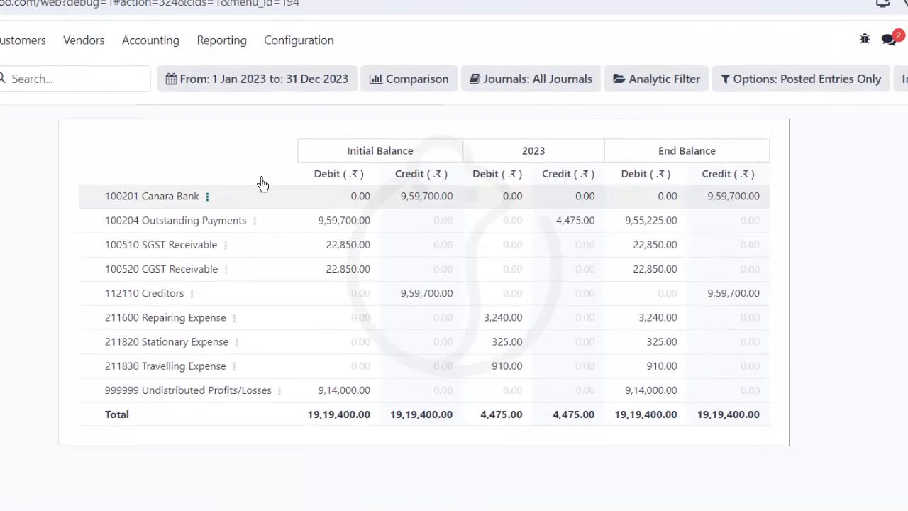
Step: Limit the trial balance to January 2023 by setting its end date to 31/01/2023
{"action": "left_click", "coordinate": [383, 104]}
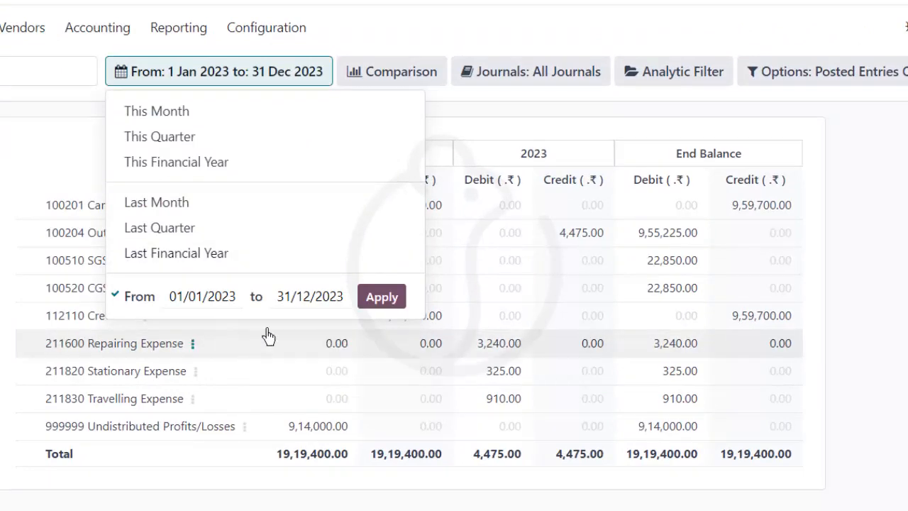
{"action": "left_click", "coordinate": [315, 301]}
{"action": "left_click", "coordinate": [551, 144]}
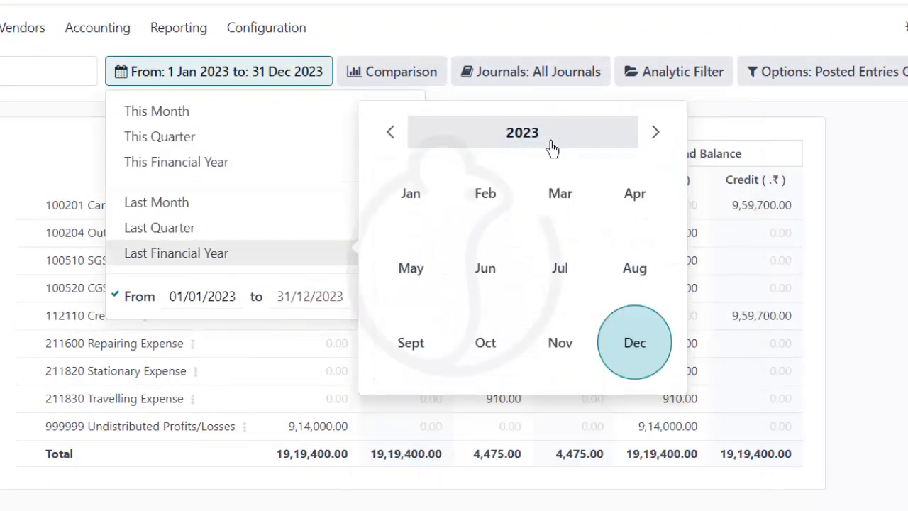
{"action": "left_click", "coordinate": [420, 211]}
{"action": "left_click", "coordinate": [538, 419]}
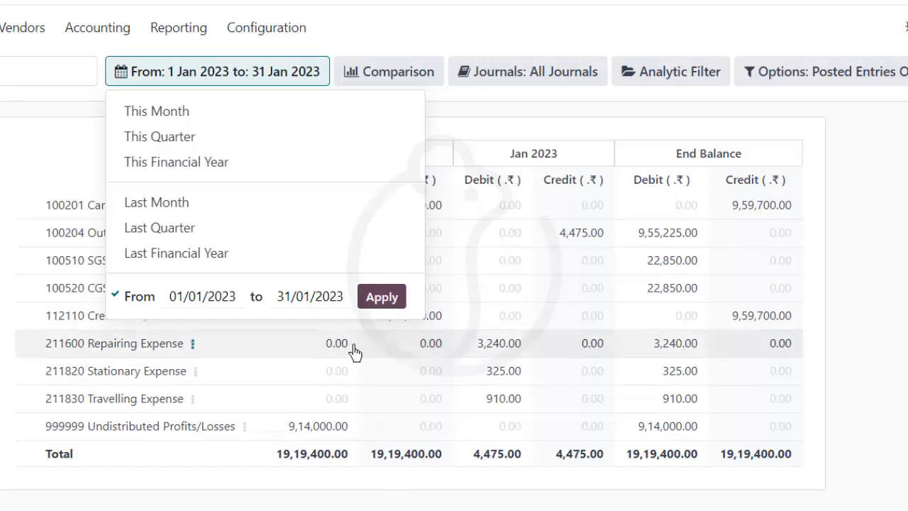
{"action": "left_click", "coordinate": [384, 300]}
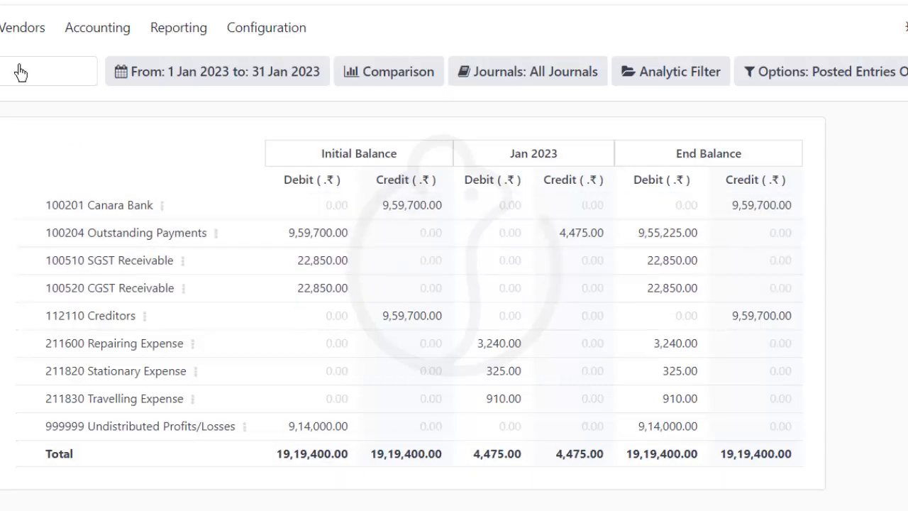
Step: View the journal entries, and list the journal items to reconcile without the Account > Partner grouping
{"action": "left_click", "coordinate": [106, 32]}
{"action": "left_click", "coordinate": [153, 93]}
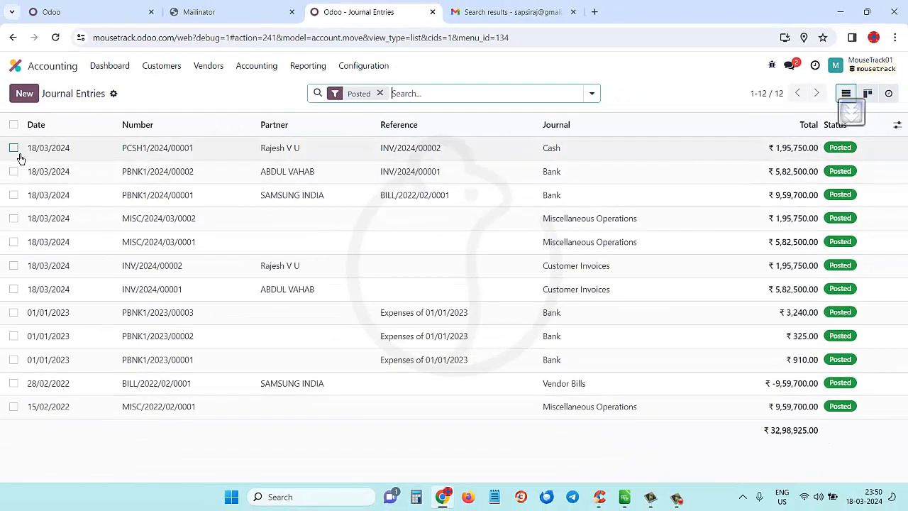
{"action": "left_click", "coordinate": [263, 71]}
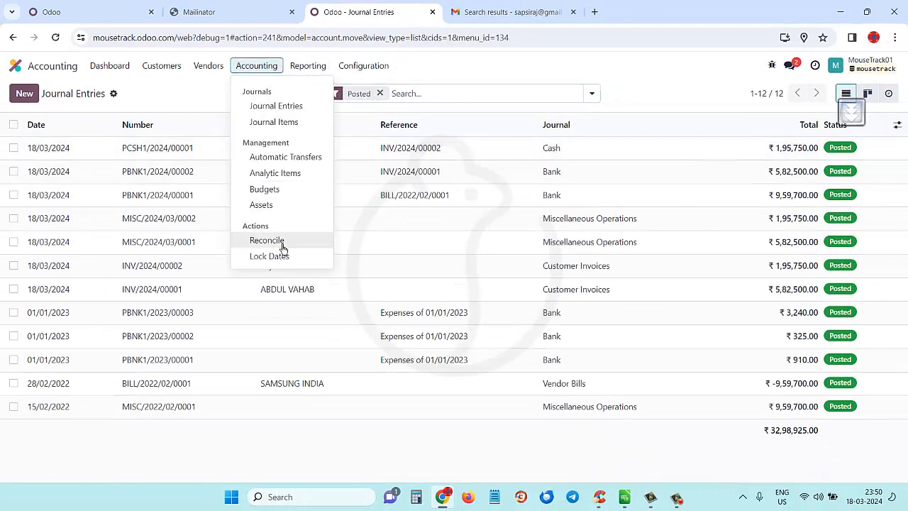
{"action": "left_click", "coordinate": [280, 245]}
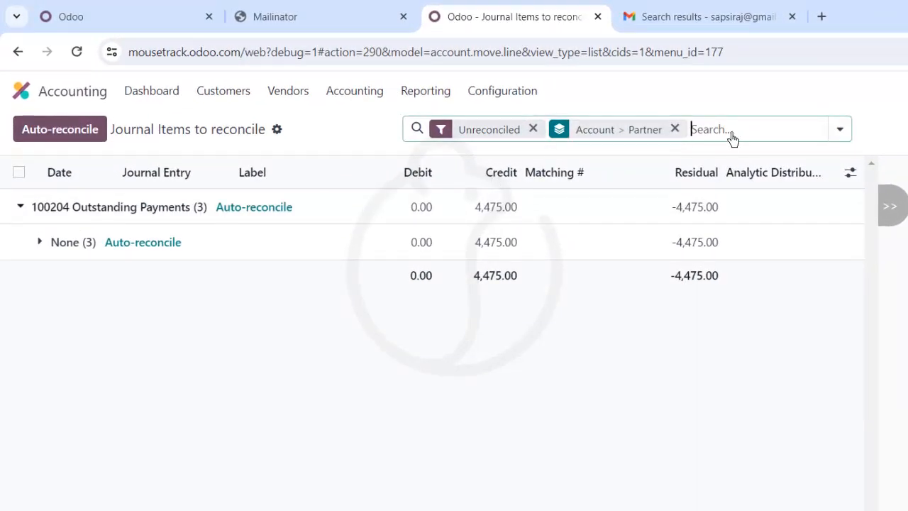
{"action": "left_click", "coordinate": [674, 129]}
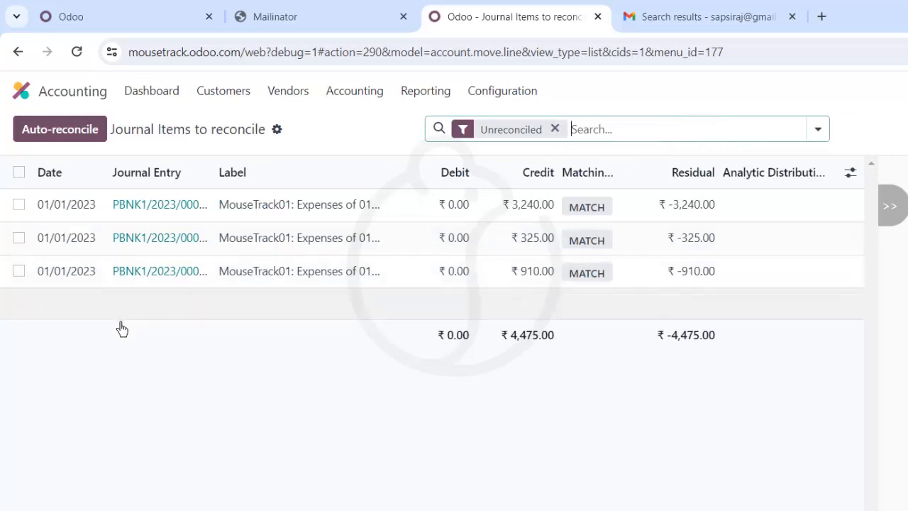
Step: Start reconciling the three expense items of 01/01/2023 with 100102 Petty Cash Electronics Dept as the write-off account
{"action": "left_click", "coordinate": [20, 206]}
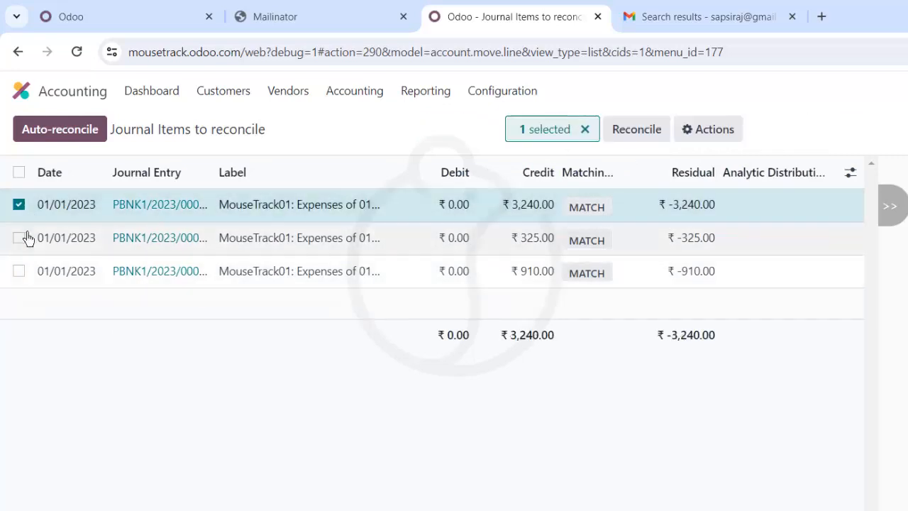
{"action": "left_click", "coordinate": [19, 239]}
{"action": "left_click", "coordinate": [19, 270]}
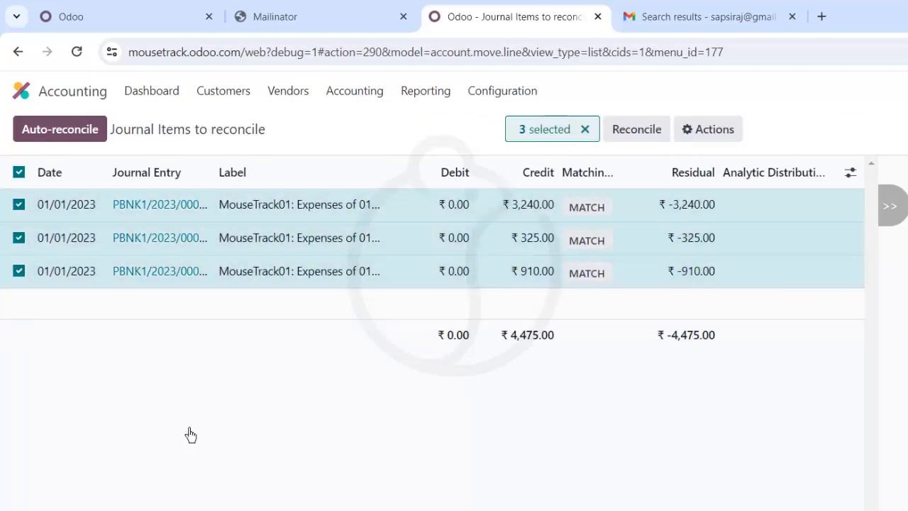
{"action": "left_click", "coordinate": [651, 133]}
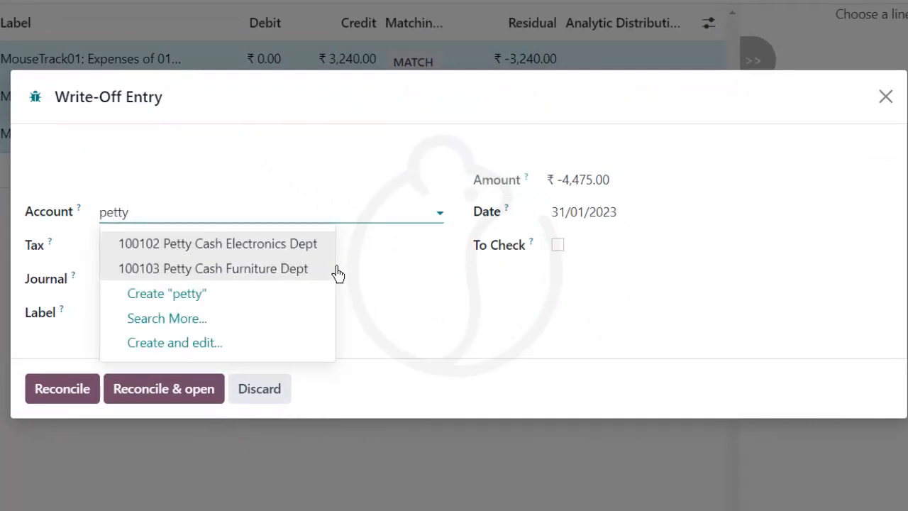
{"action": "key", "text": "Return"}
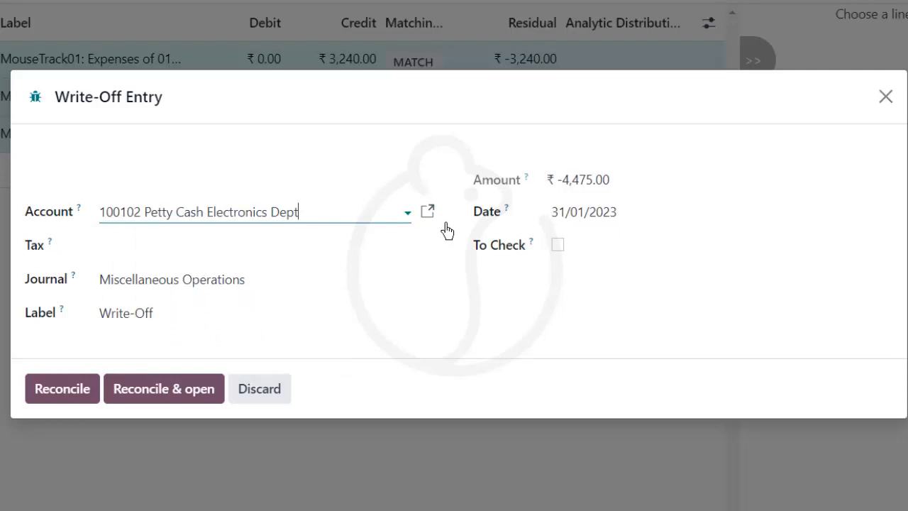
Step: Date the write-off entry 05/01/2023, label it "expenses met" and reconcile the selected items
{"action": "left_click", "coordinate": [581, 224]}
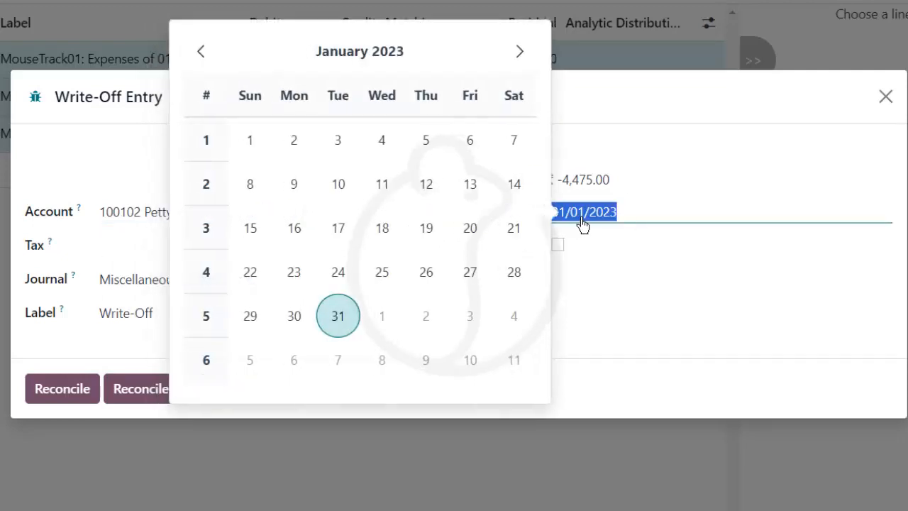
{"action": "left_click", "coordinate": [436, 156]}
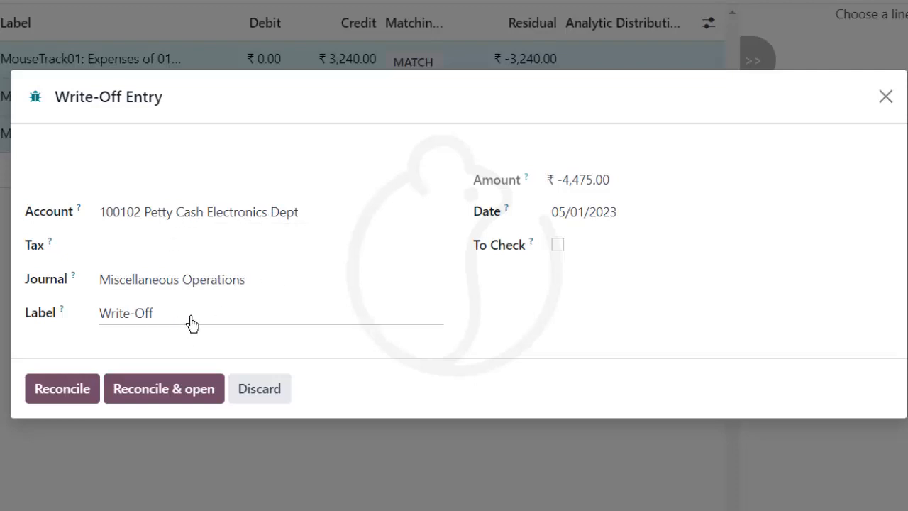
{"action": "left_click_drag", "start_coordinate": [193, 320], "coordinate": [71, 310]}
{"action": "type", "text": "expenses met"}
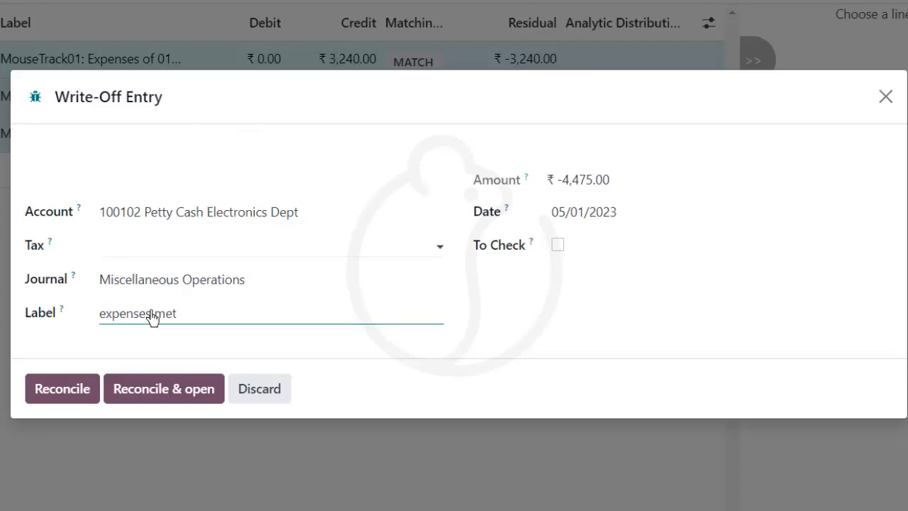
{"action": "left_click", "coordinate": [62, 389]}
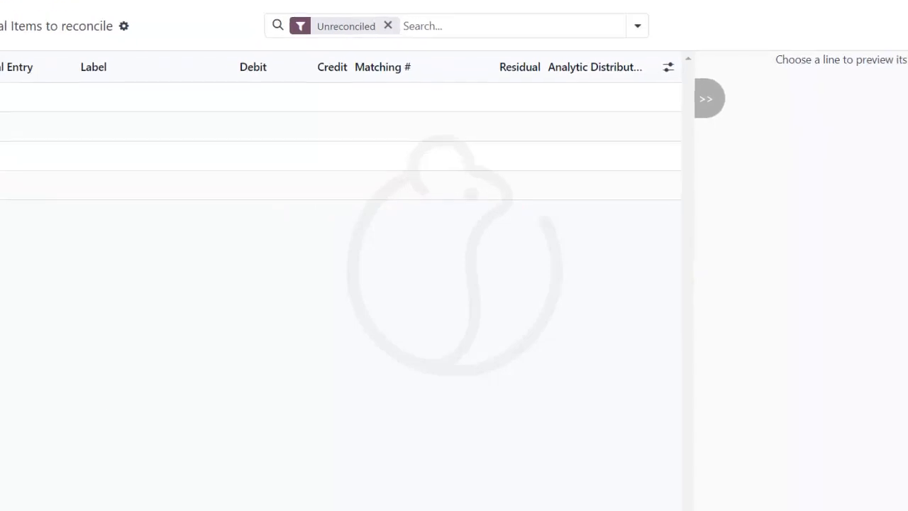
Step: Check the trial balance, and return to the Accounting dashboard to review the journal balances
{"action": "left_click", "coordinate": [267, 72]}
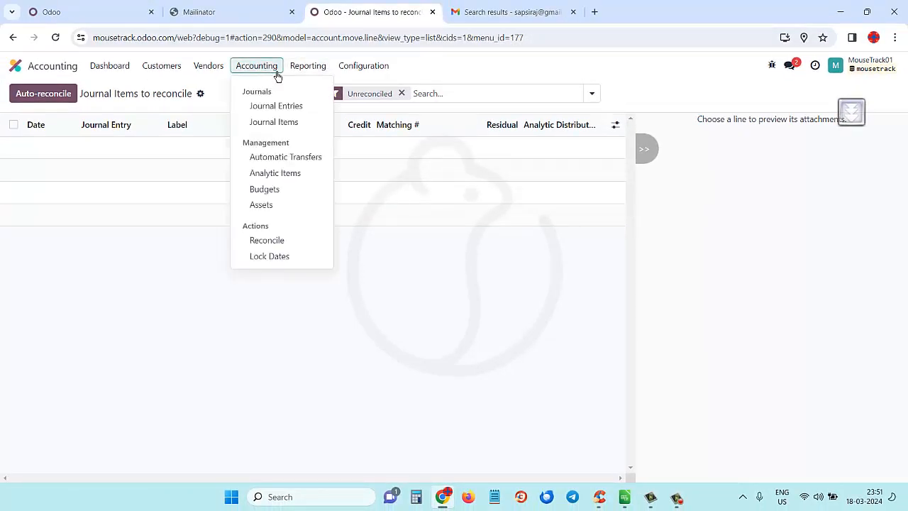
{"action": "left_click", "coordinate": [308, 66]}
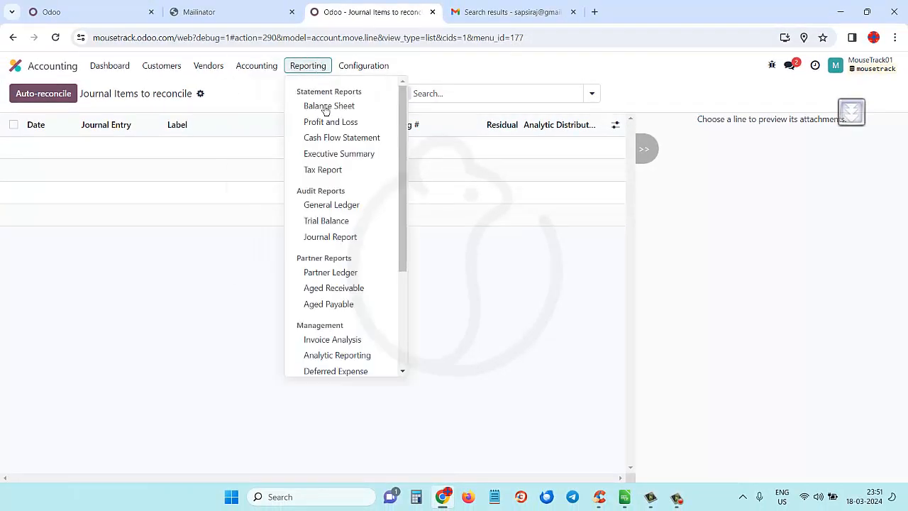
{"action": "left_click", "coordinate": [345, 222]}
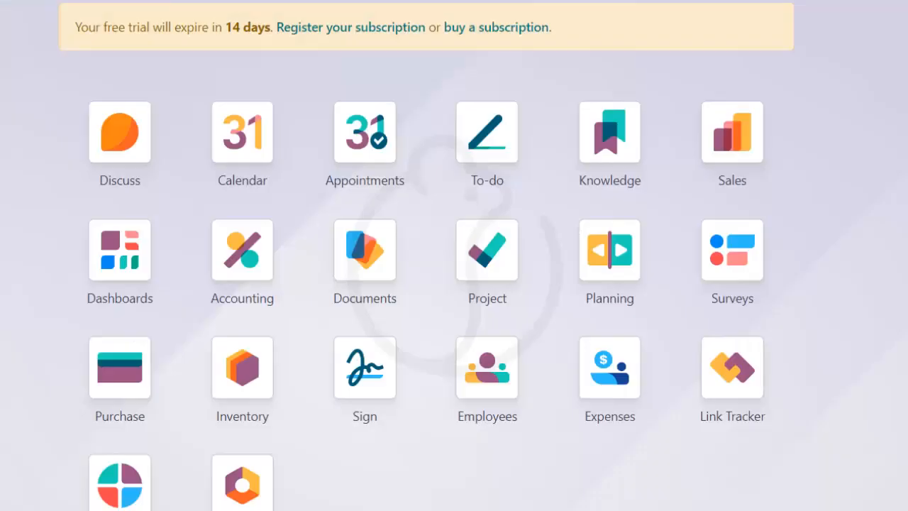
{"action": "left_click", "coordinate": [254, 263]}
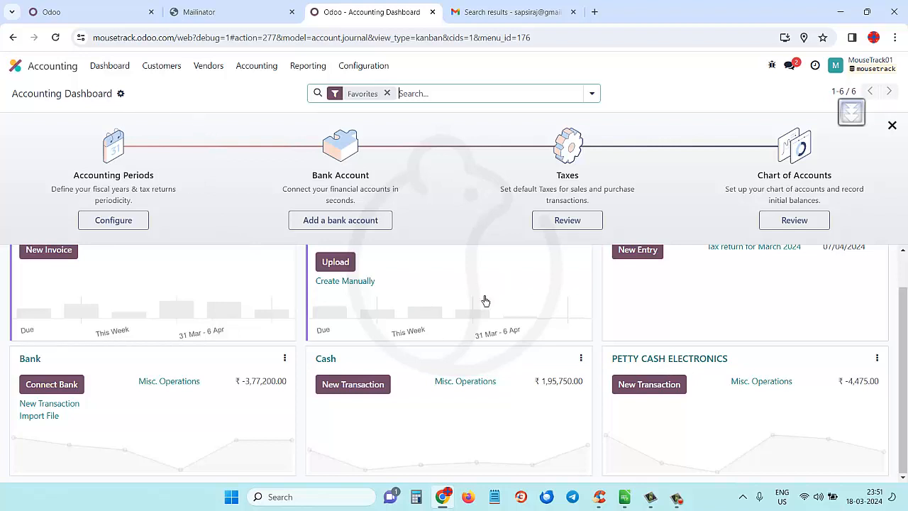
Step: Switch to the LibreOffice Calc expense sheet and enter "cash to petty cash electronics" in cell C9
{"action": "left_click", "coordinate": [624, 497]}
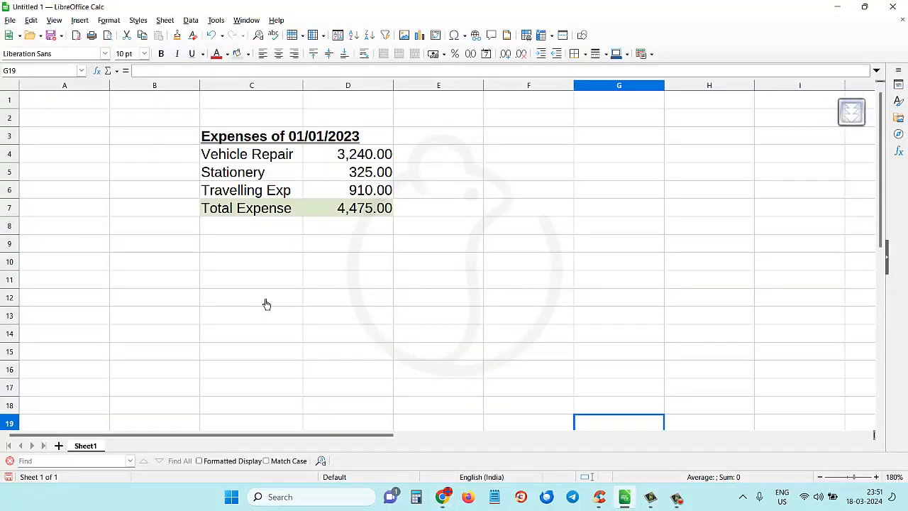
{"action": "left_click", "coordinate": [244, 245]}
{"action": "type", "text": "cash to petty cash electr"}
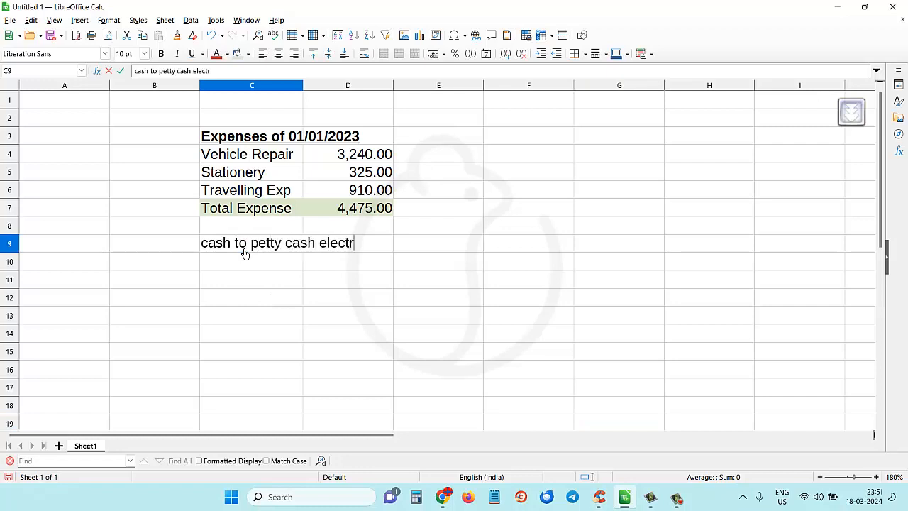
{"action": "key", "text": "Return"}
Step: Enter the transfer amount 5750/- in cell E9 beside the petty cash note
{"action": "key", "text": "Up"}
{"action": "key", "text": "Right"}
{"action": "key", "text": "Right"}
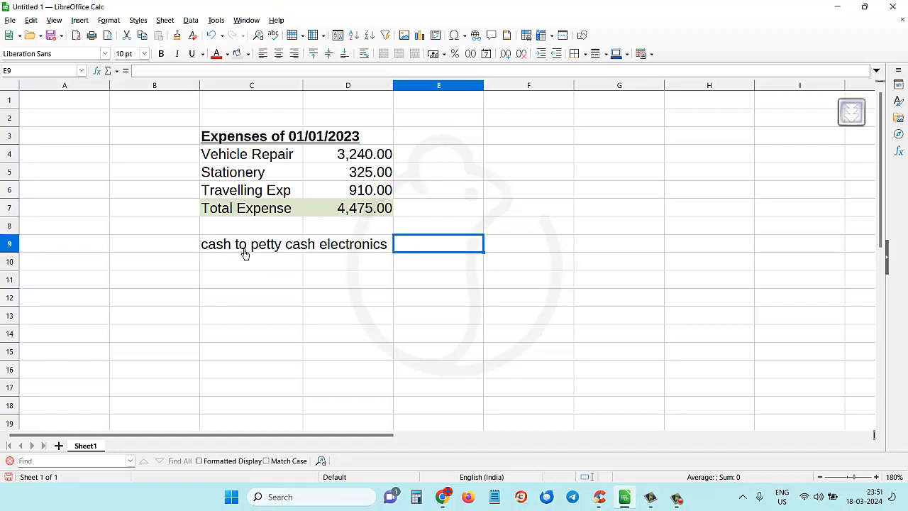
{"action": "type", "text": "57508/-"}
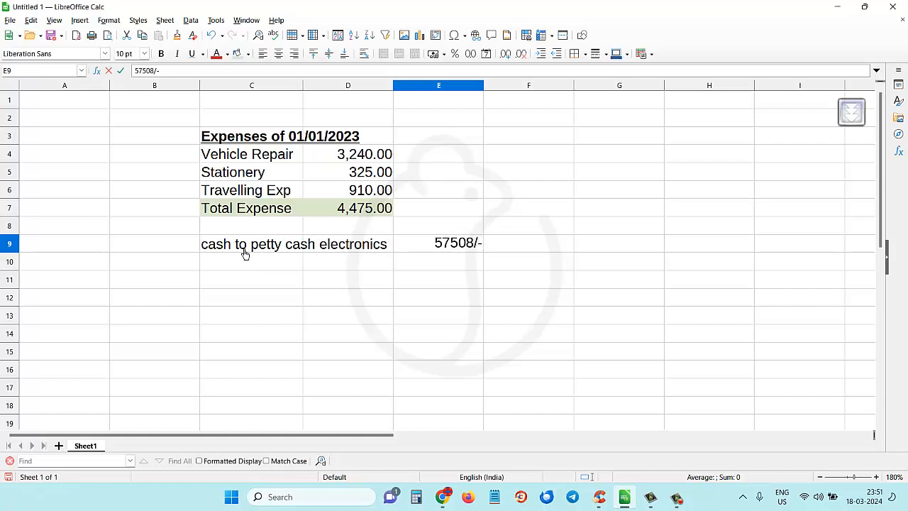
{"action": "key", "text": "BackSpace"}
{"action": "key", "text": "BackSpace"}
{"action": "key", "text": "BackSpace"}
{"action": "type", "text": "/-"}
{"action": "key", "text": "Return"}
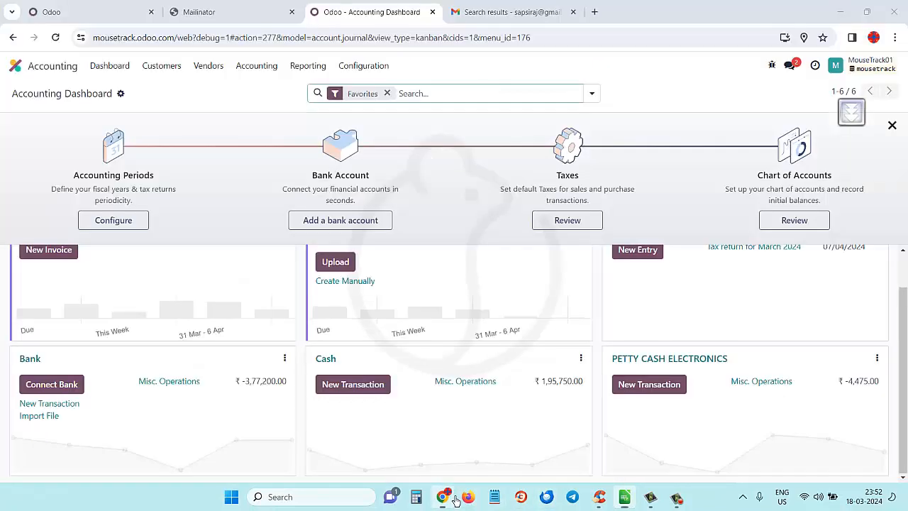
Step: Switch back to Odoo and create a new customer payment as an internal transfer with payment type Send
{"action": "left_click", "coordinate": [444, 497]}
{"action": "left_click", "coordinate": [178, 70]}
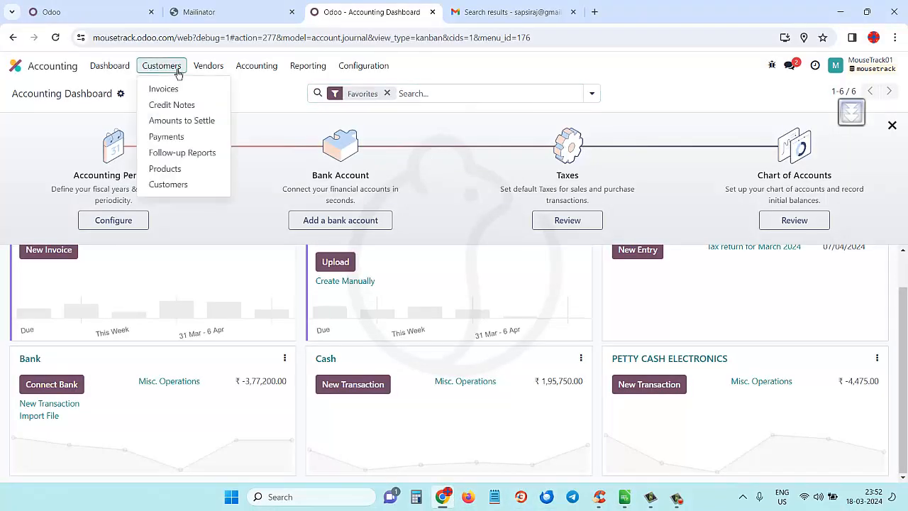
{"action": "left_click", "coordinate": [179, 138]}
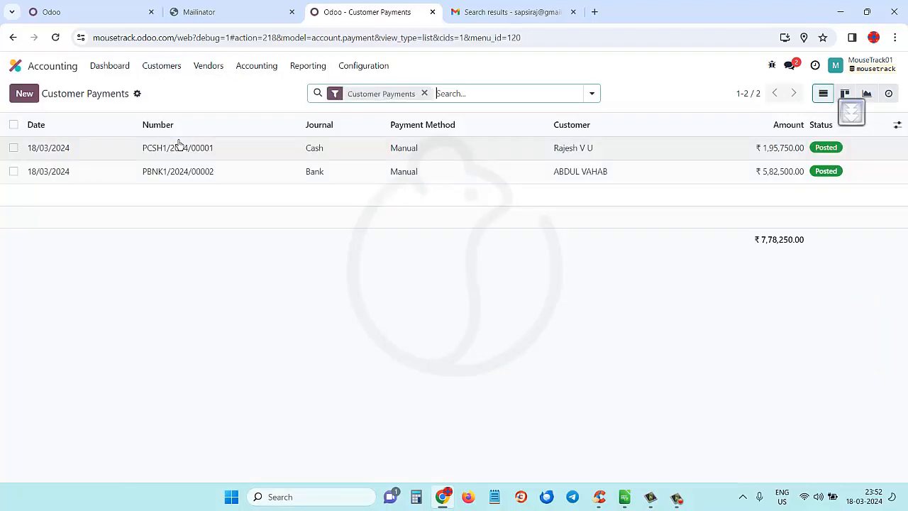
{"action": "left_click", "coordinate": [27, 95]}
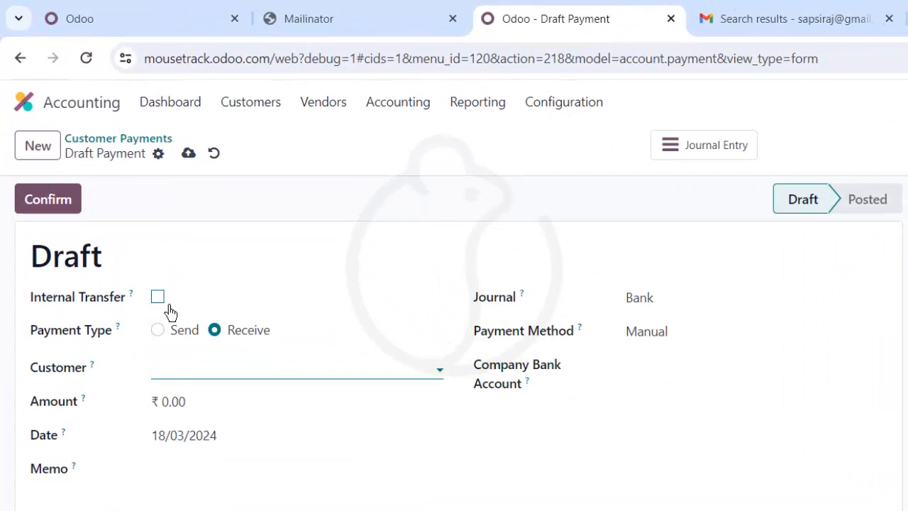
{"action": "left_click", "coordinate": [169, 306]}
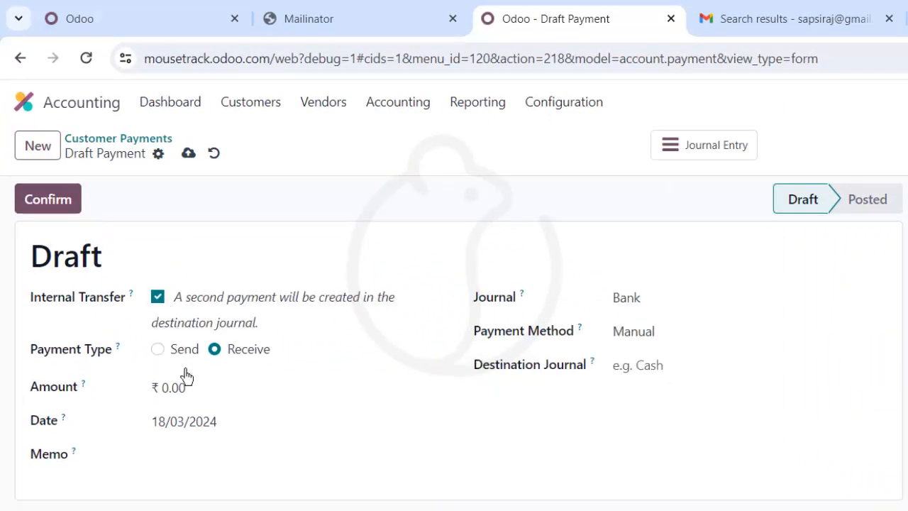
{"action": "left_click", "coordinate": [158, 351]}
Step: Set the payment amount to 5750 and the memo to "cash from main to petty cash electronics transfer"
{"action": "left_click", "coordinate": [221, 403]}
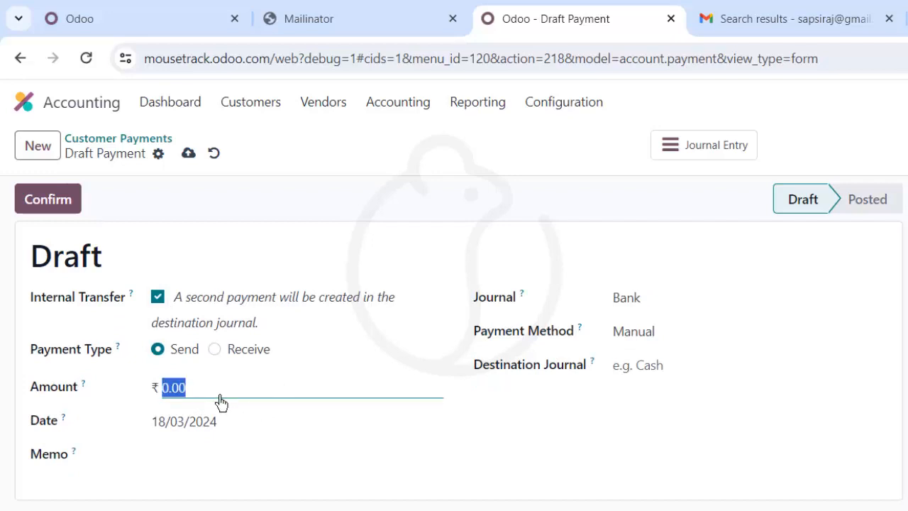
{"action": "type", "text": "5750"}
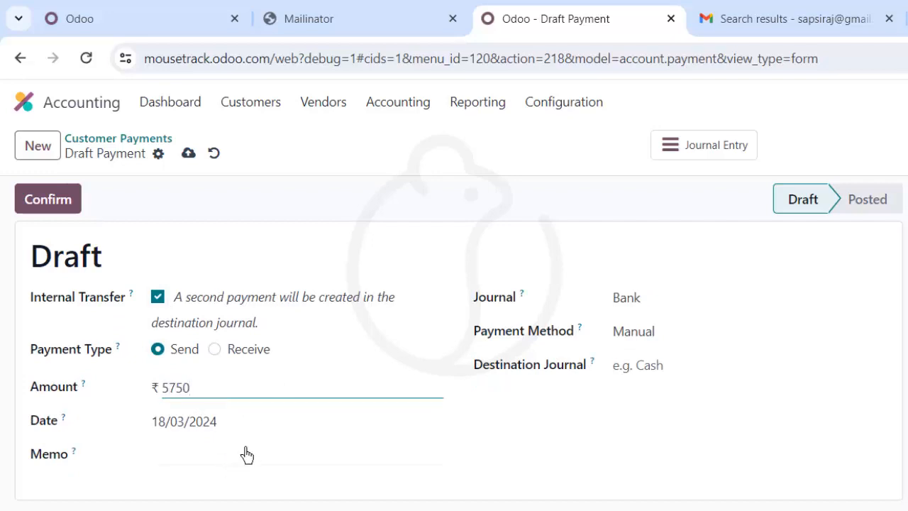
{"action": "left_click", "coordinate": [233, 458]}
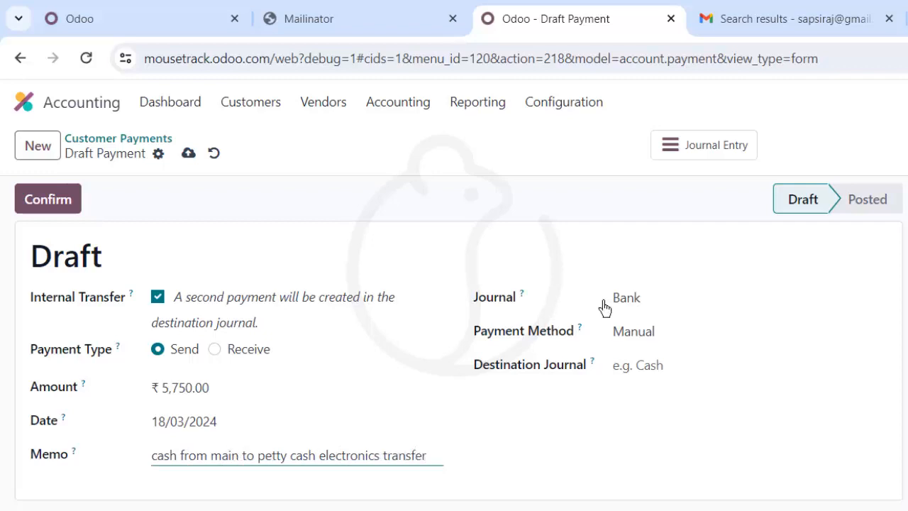
Step: Set the payment's journal to Cash and mark the payment as an internal transfer again
{"action": "left_click", "coordinate": [659, 314]}
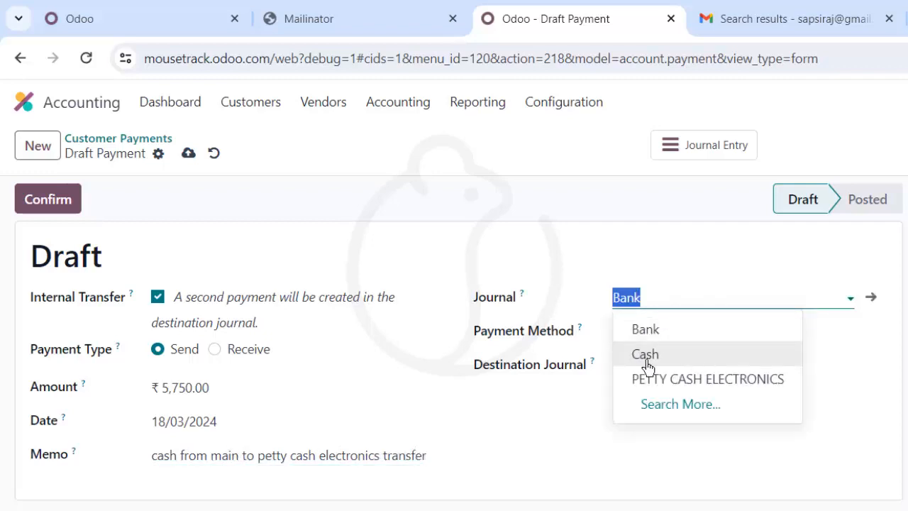
{"action": "left_click", "coordinate": [674, 361]}
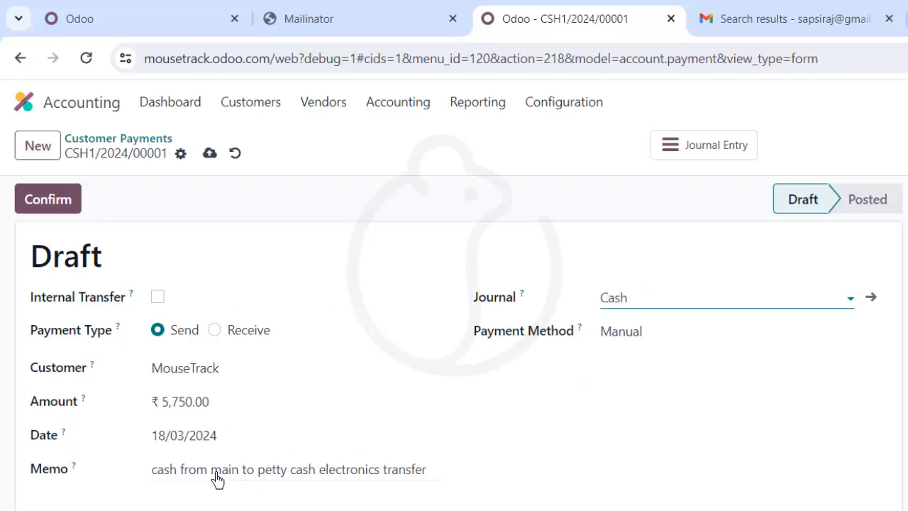
{"action": "left_click", "coordinate": [159, 298]}
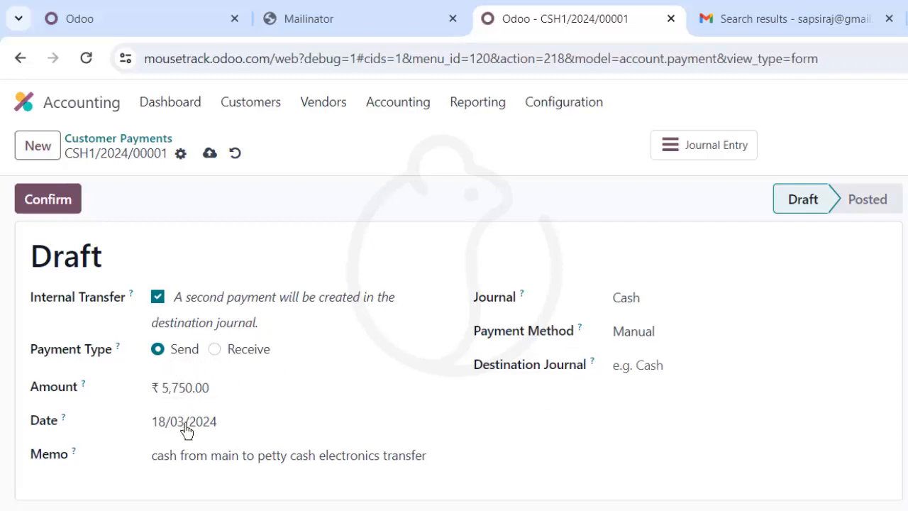
Step: Set the payment date to 25/01/2023
{"action": "left_click", "coordinate": [207, 430]}
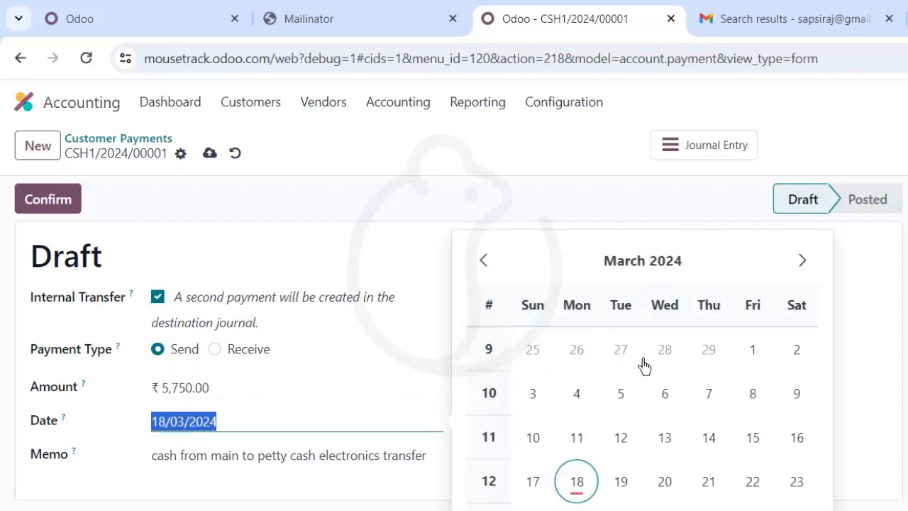
{"action": "left_click", "coordinate": [483, 261]}
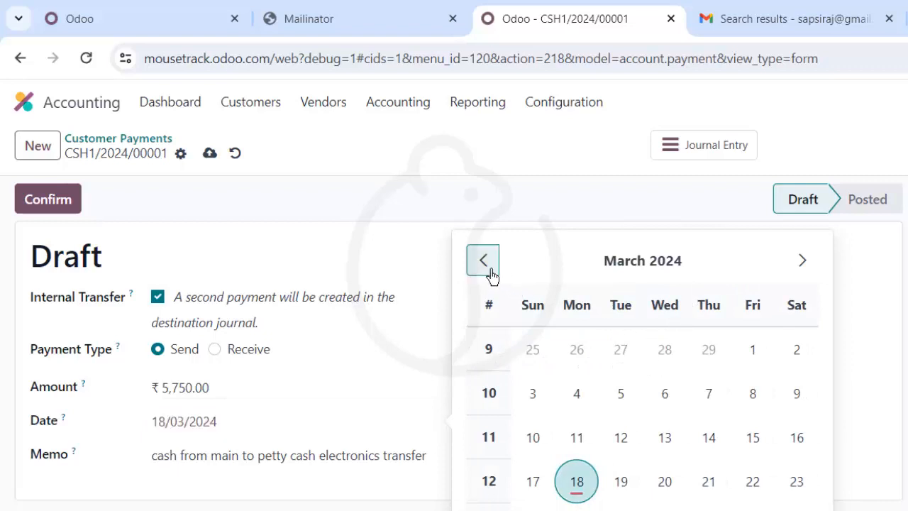
{"action": "left_click", "coordinate": [642, 271]}
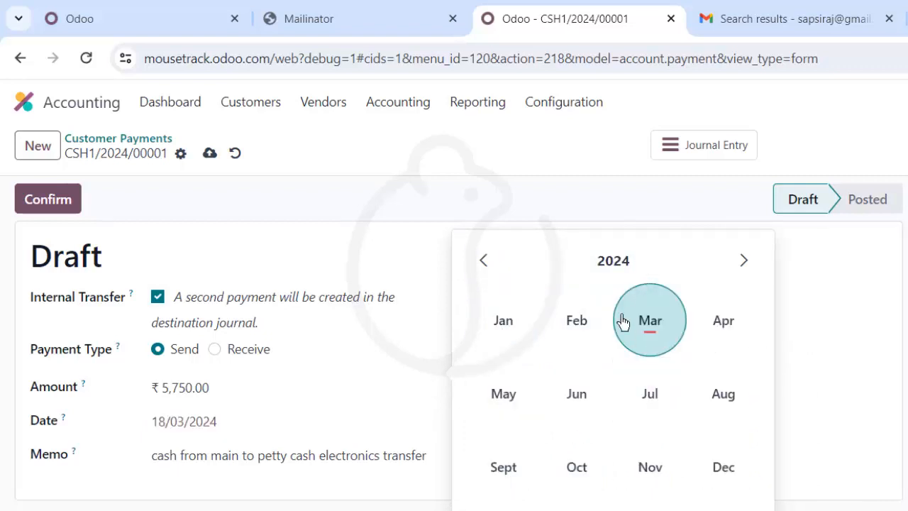
{"action": "left_click", "coordinate": [623, 272]}
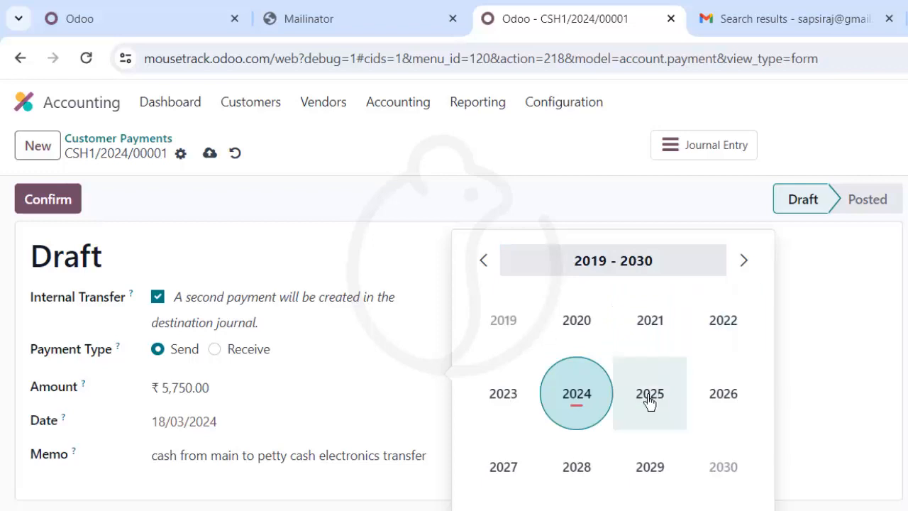
{"action": "left_click", "coordinate": [529, 414]}
{"action": "left_click", "coordinate": [516, 344]}
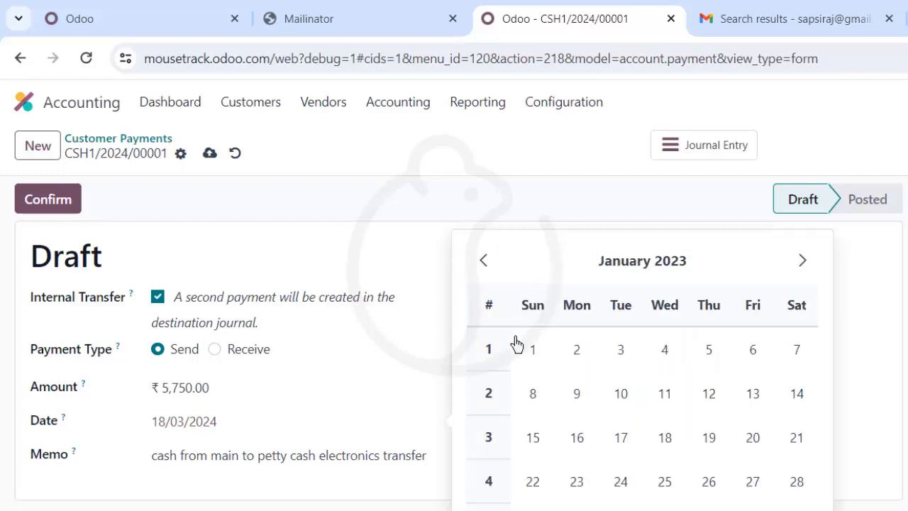
{"action": "left_click", "coordinate": [664, 481]}
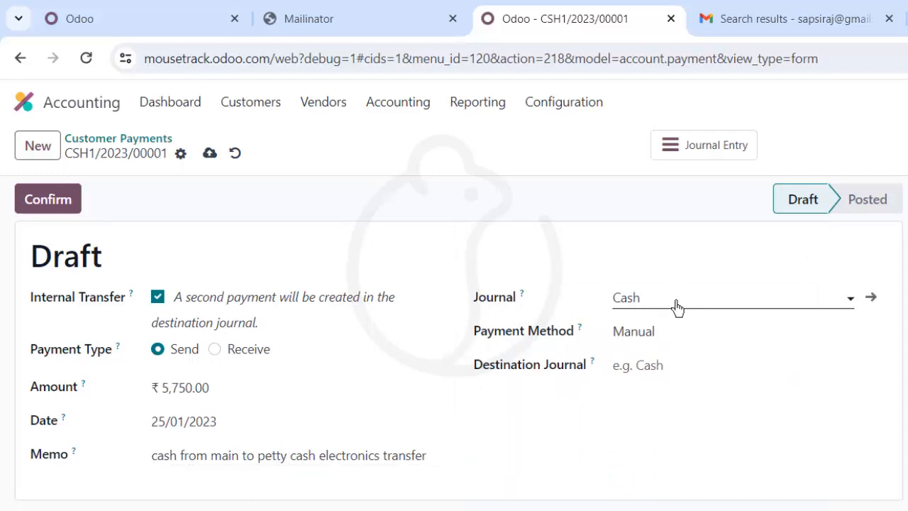
Step: Set the destination journal to PETTY CASH ELECTRONICS and confirm the payment
{"action": "left_click", "coordinate": [712, 365]}
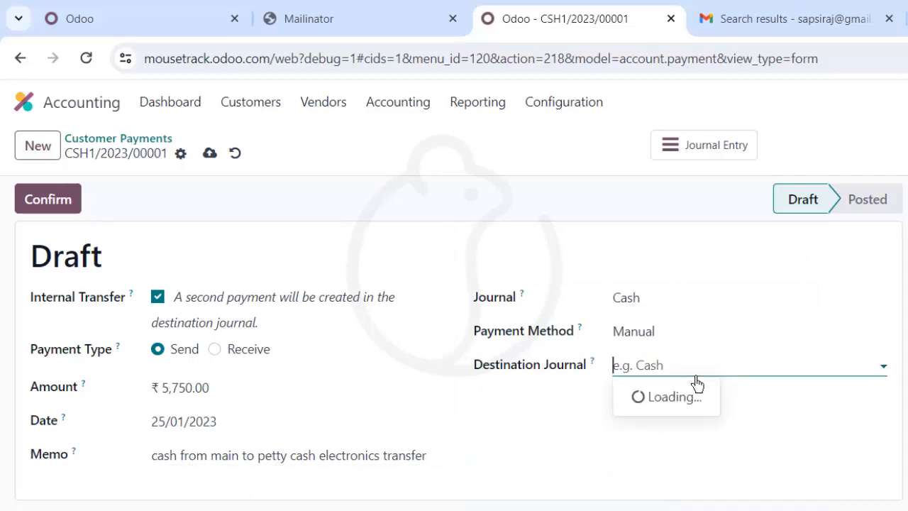
{"action": "left_click", "coordinate": [718, 426]}
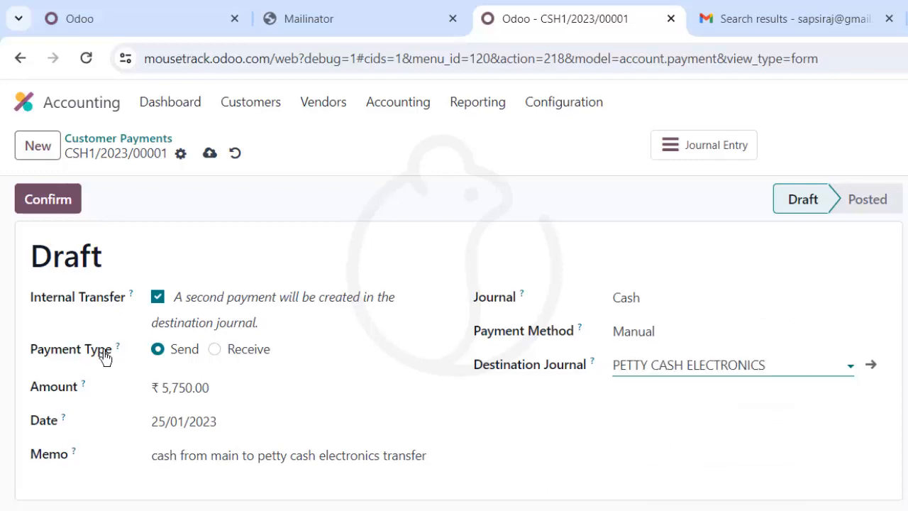
{"action": "left_click", "coordinate": [51, 207]}
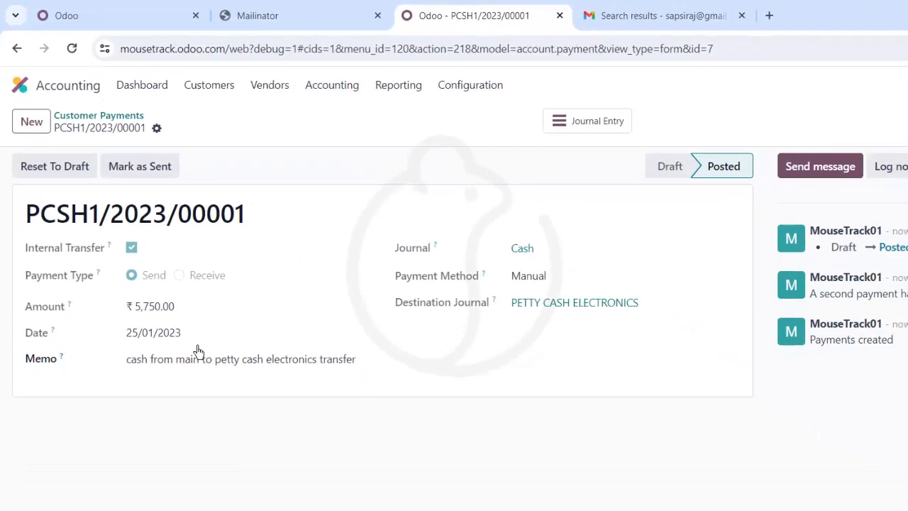
Step: Review the January 2023 trial balance, and list the journal items to reconcile without the Account > Partner grouping
{"action": "left_click", "coordinate": [398, 85]}
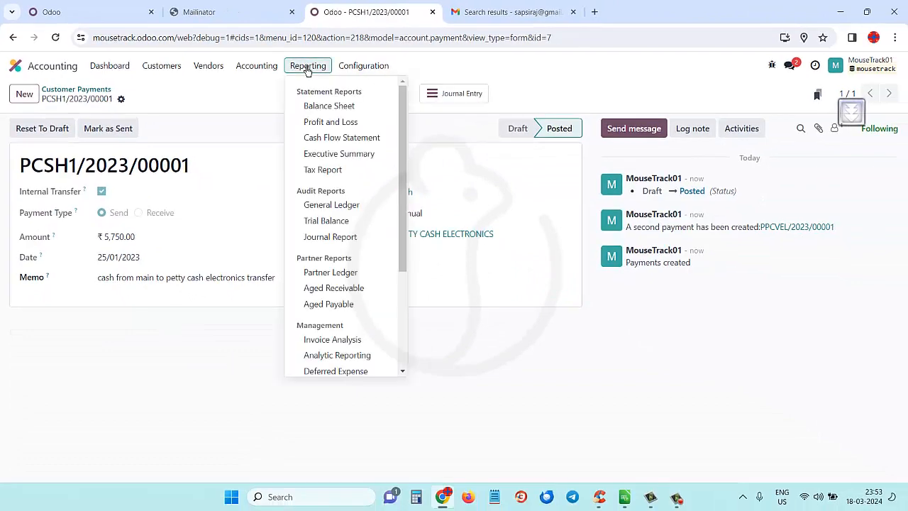
{"action": "left_click", "coordinate": [323, 222]}
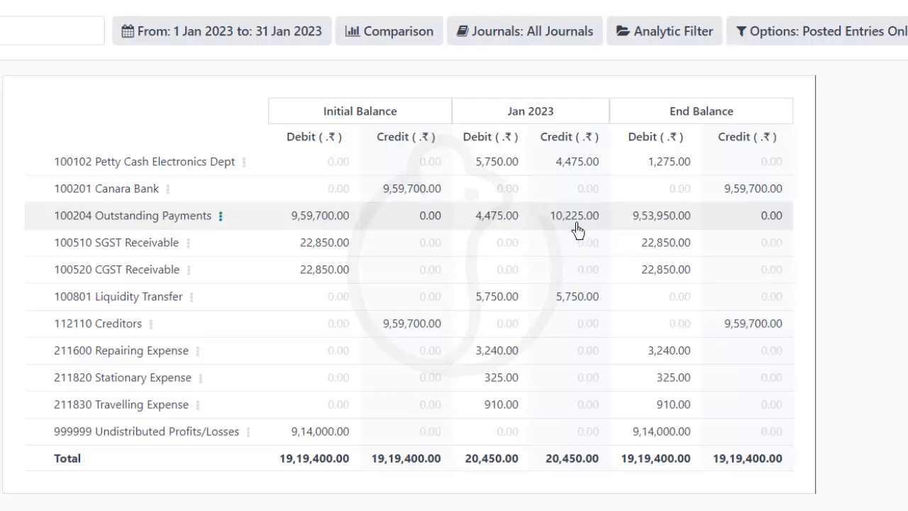
{"action": "left_click", "coordinate": [116, 6]}
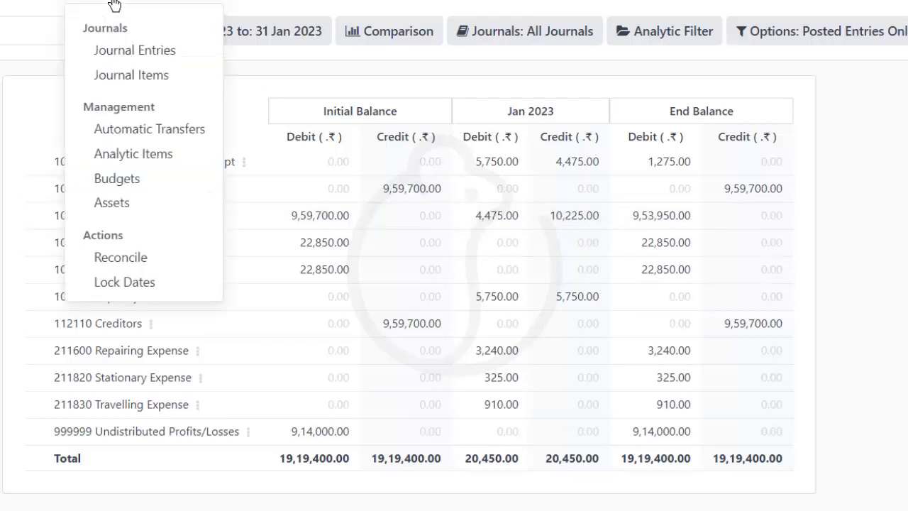
{"action": "left_click", "coordinate": [149, 271]}
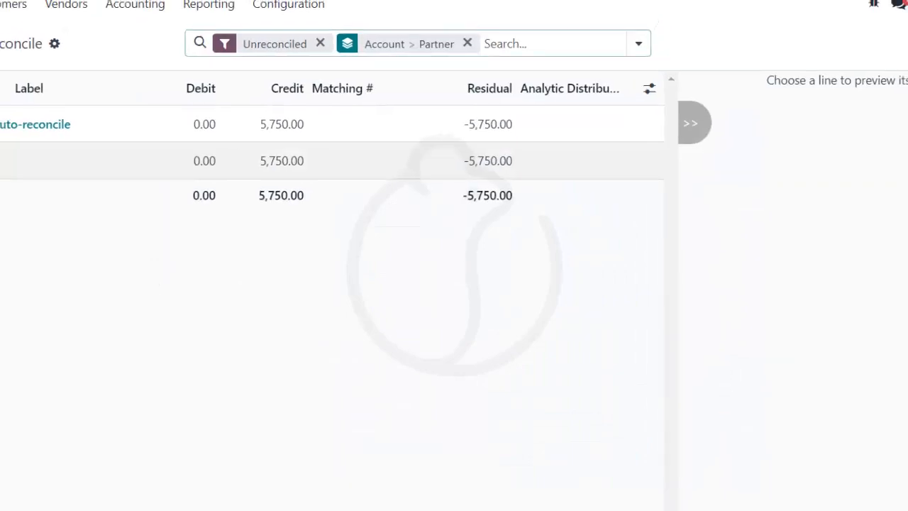
{"action": "left_click", "coordinate": [488, 94]}
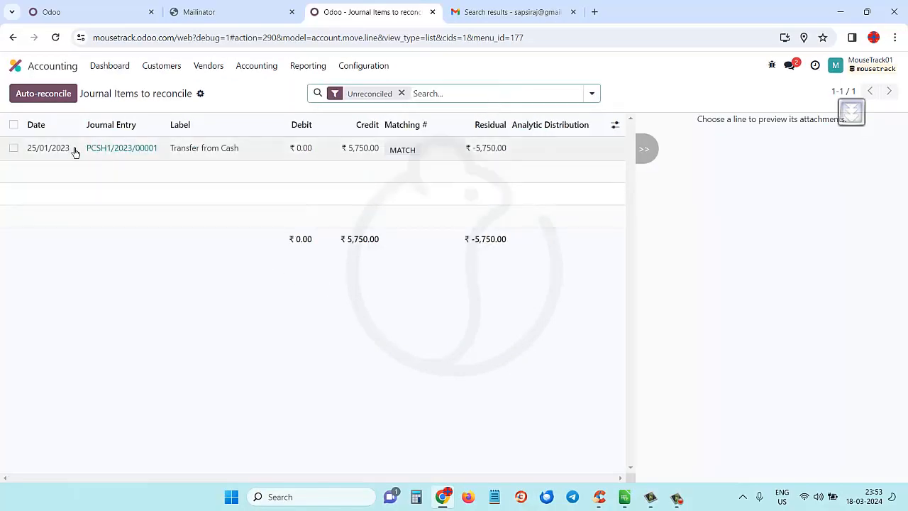
Step: Reconcile the Transfer from Cash item against account 100101 Cash with the label "moving to petty cash", and open the trial balance
{"action": "left_click", "coordinate": [14, 148]}
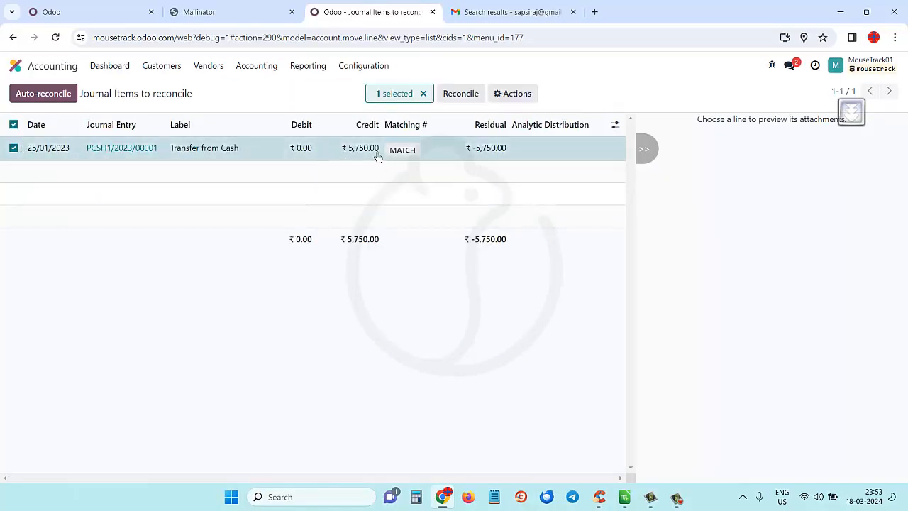
{"action": "left_click", "coordinate": [463, 95]}
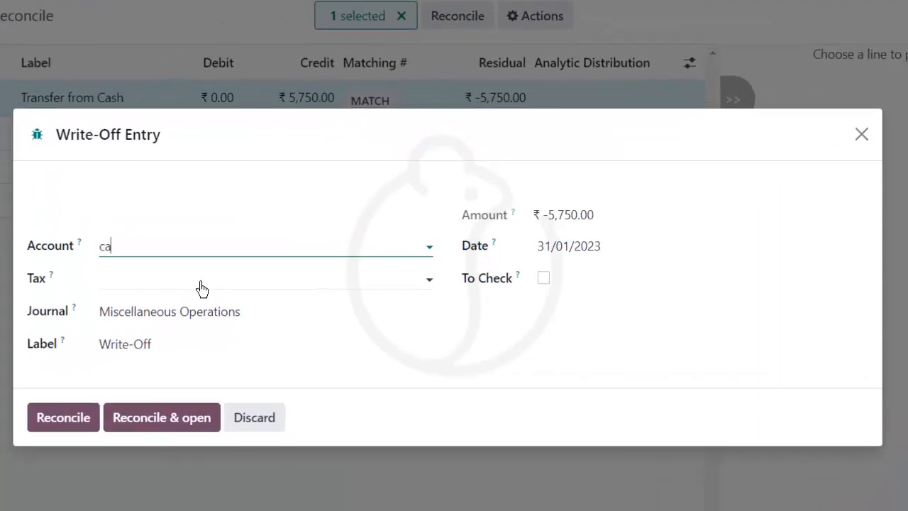
{"action": "left_click", "coordinate": [201, 284]}
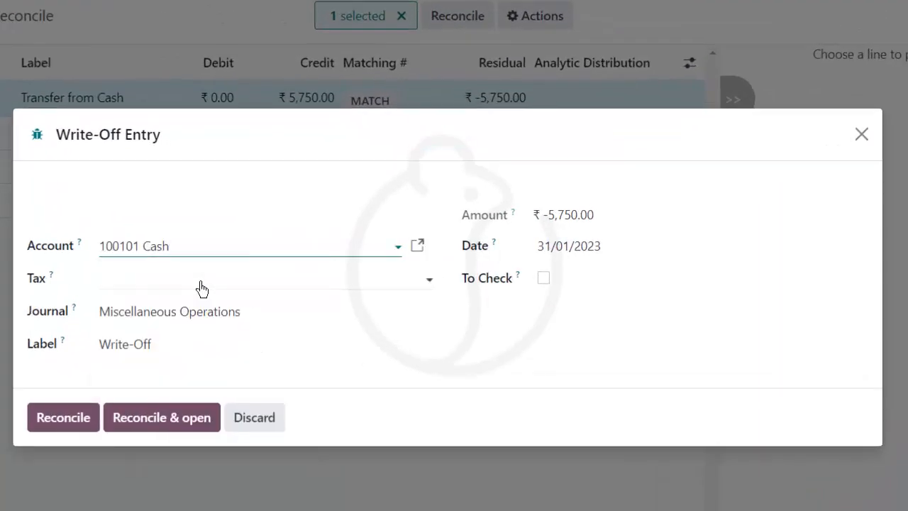
{"action": "left_click_drag", "start_coordinate": [188, 355], "coordinate": [101, 355]}
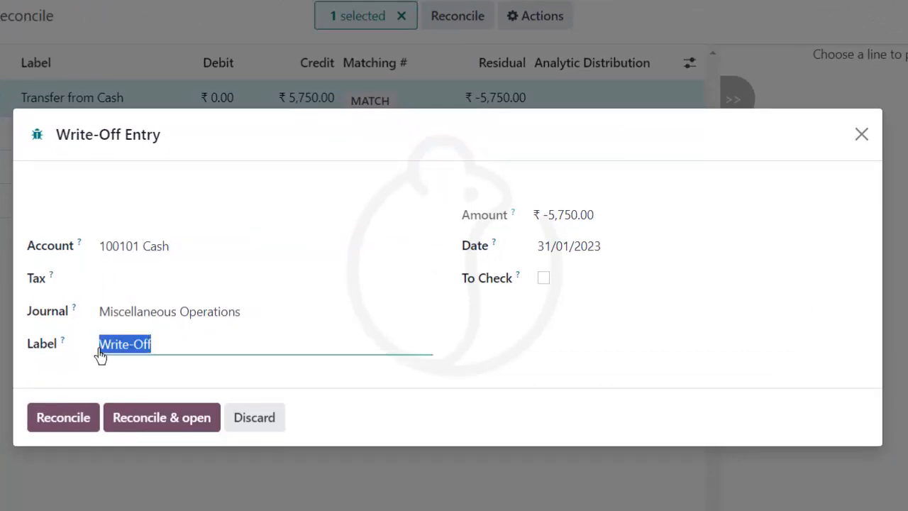
{"action": "type", "text": "moving to petty cash"}
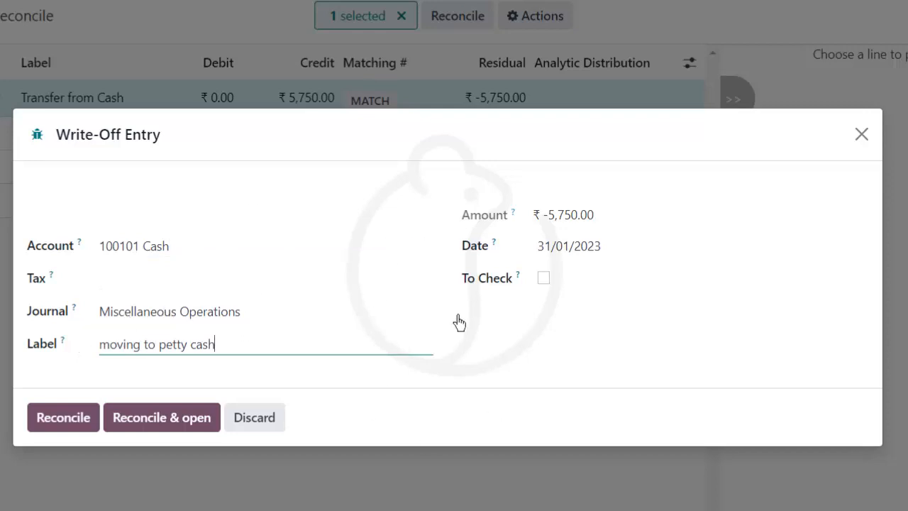
{"action": "left_click", "coordinate": [63, 426]}
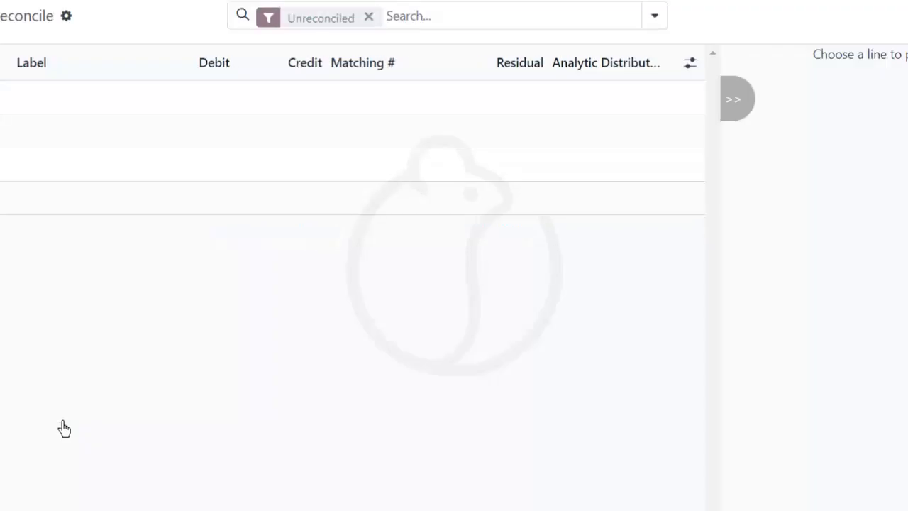
{"action": "left_click", "coordinate": [227, 5]}
{"action": "left_click", "coordinate": [272, 206]}
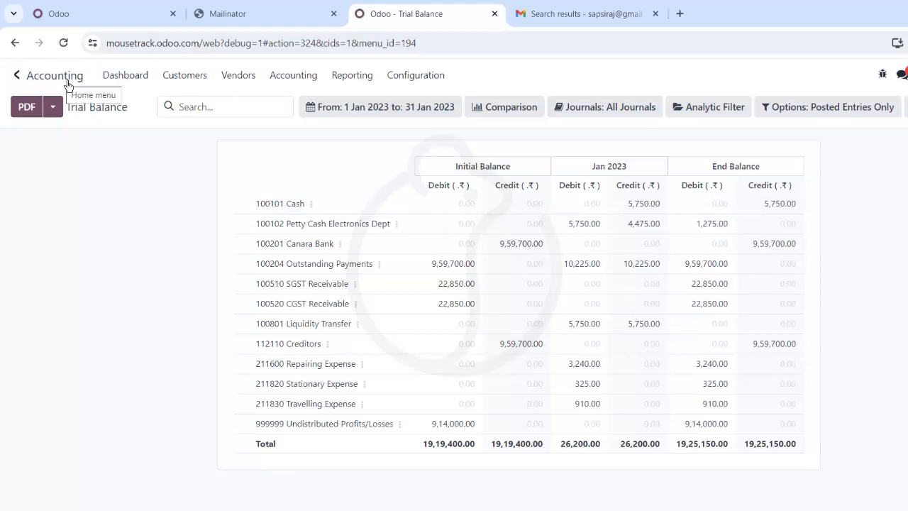
Step: Create a new customer payment as an internal transfer of type Send with an amount of 2000
{"action": "left_click", "coordinate": [184, 75]}
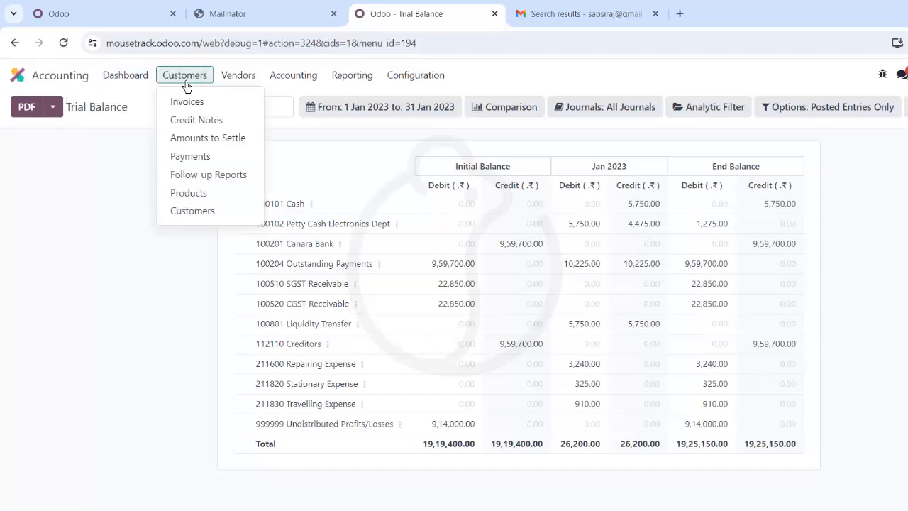
{"action": "left_click", "coordinate": [220, 156]}
{"action": "left_click", "coordinate": [28, 107]}
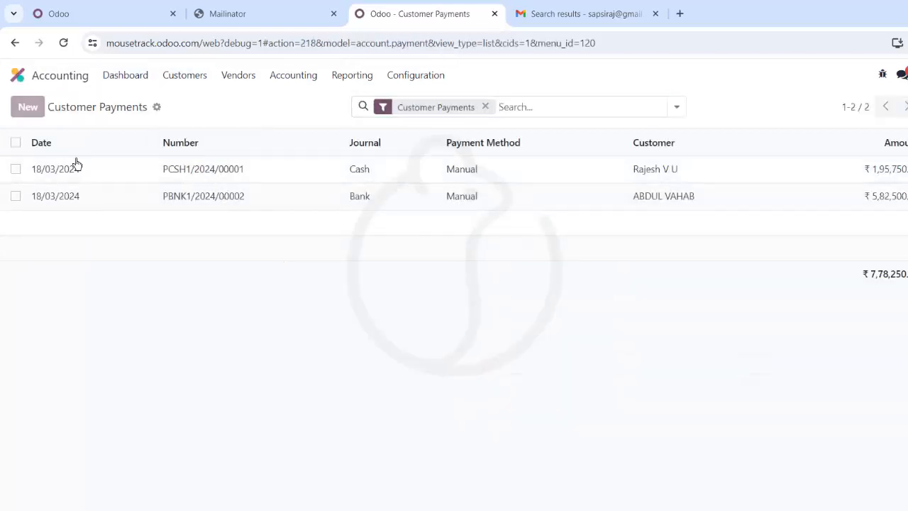
{"action": "left_click", "coordinate": [117, 219]}
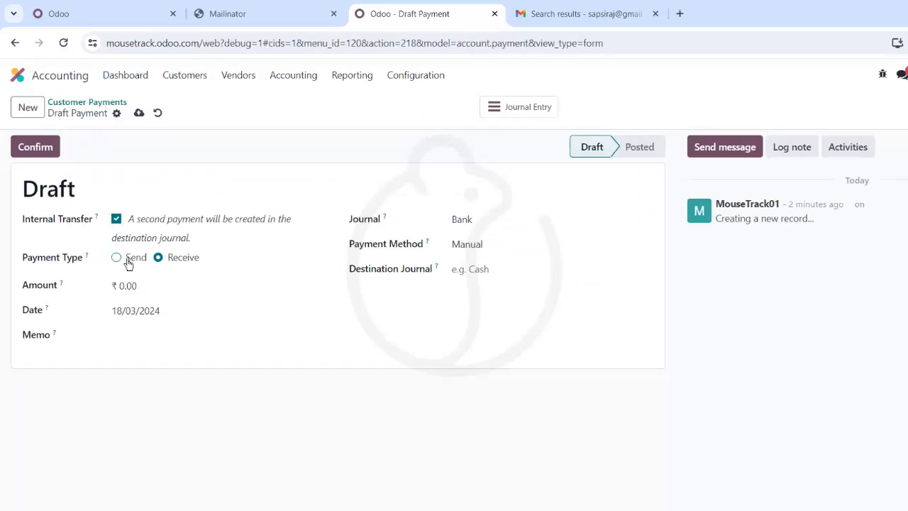
{"action": "left_click", "coordinate": [128, 263]}
{"action": "left_click", "coordinate": [156, 295]}
{"action": "type", "text": "2000"}
Step: Set the payment date to 01/02/2023
{"action": "left_click", "coordinate": [177, 320]}
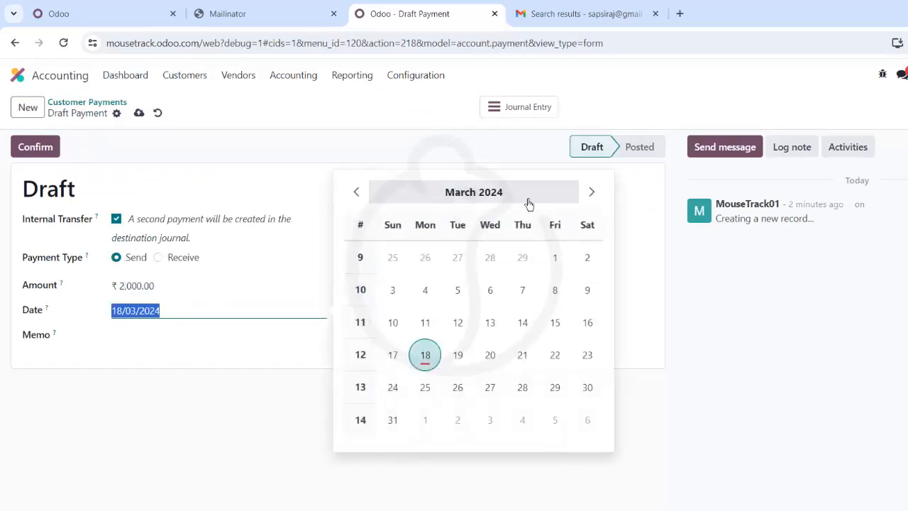
{"action": "left_click", "coordinate": [387, 195]}
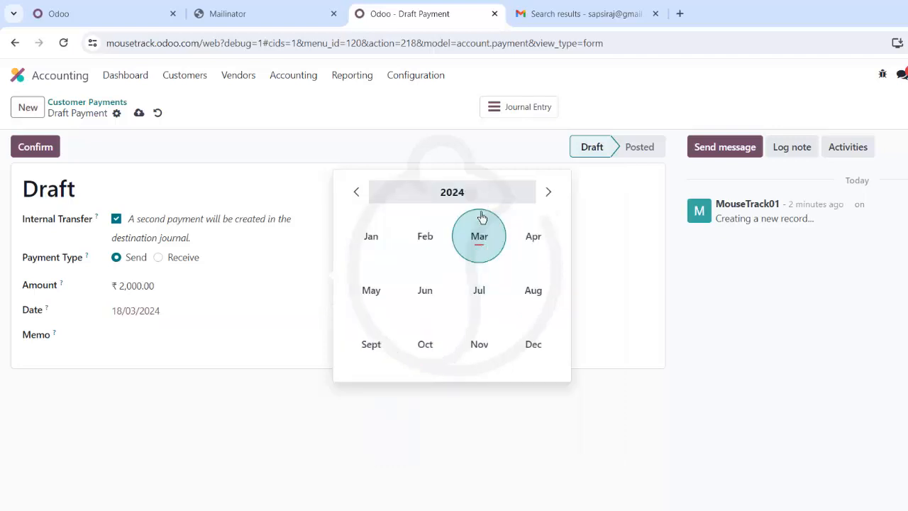
{"action": "left_click", "coordinate": [466, 200]}
{"action": "left_click", "coordinate": [357, 306]}
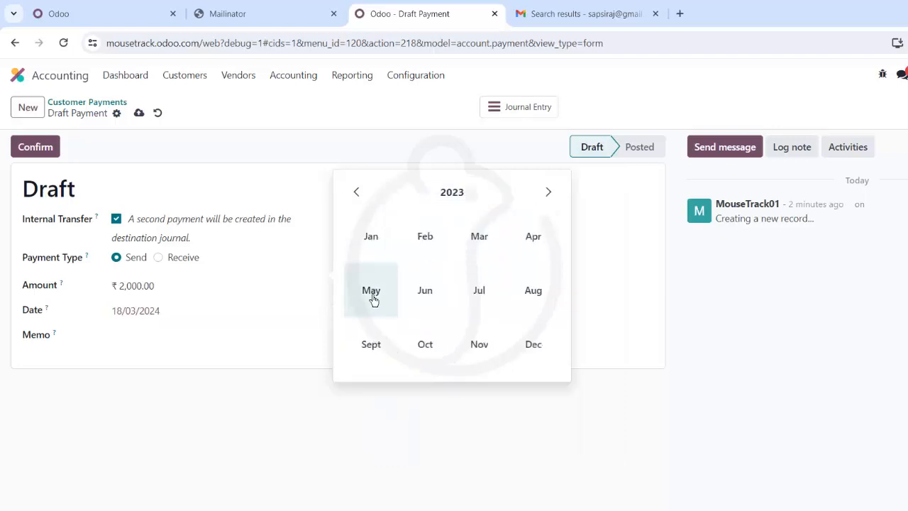
{"action": "left_click", "coordinate": [426, 242]}
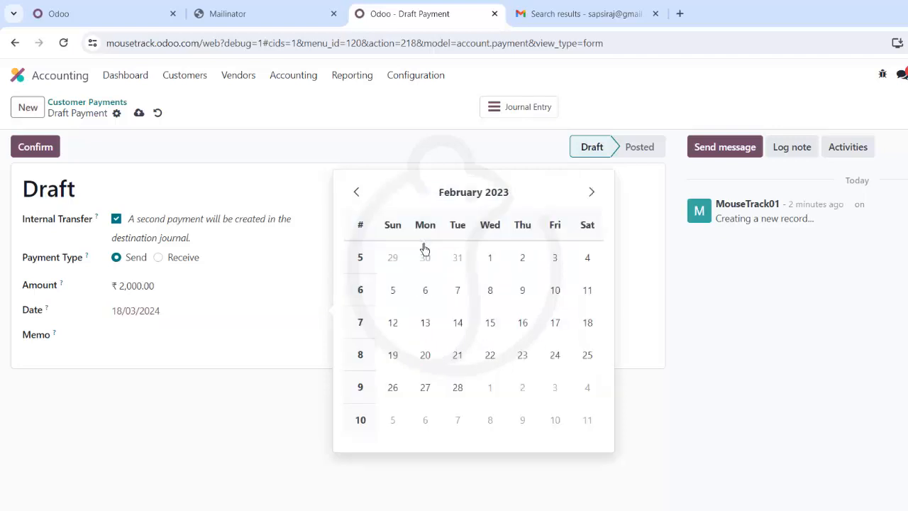
{"action": "left_click", "coordinate": [489, 257]}
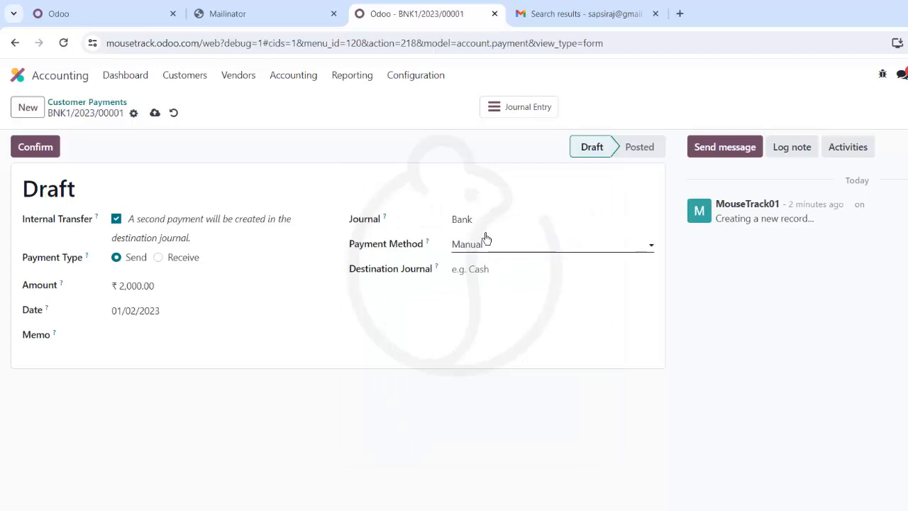
Step: Keep Bank as the payment's journal, set the destination journal to PETTY CASH ELECTRONICS, and confirm the payment
{"action": "left_click", "coordinate": [493, 229]}
{"action": "left_click", "coordinate": [518, 225]}
{"action": "left_click", "coordinate": [503, 273]}
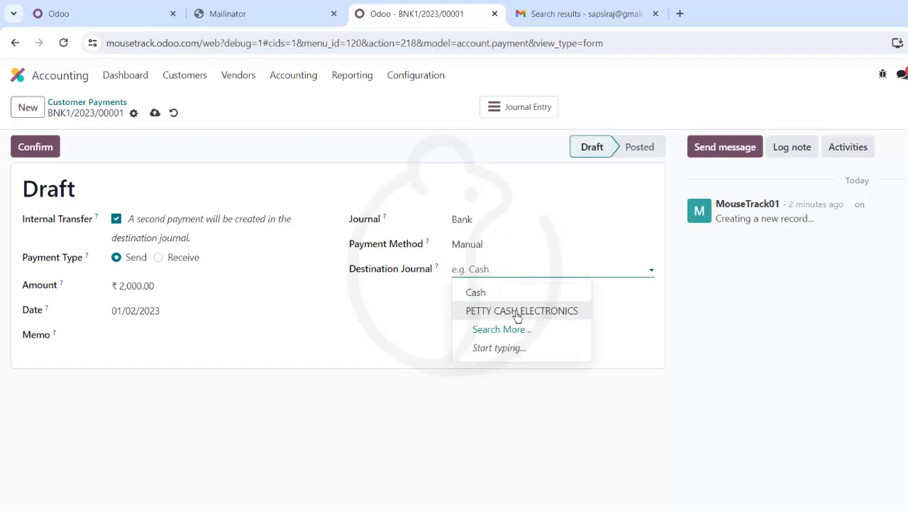
{"action": "left_click", "coordinate": [511, 313]}
{"action": "left_click", "coordinate": [55, 150]}
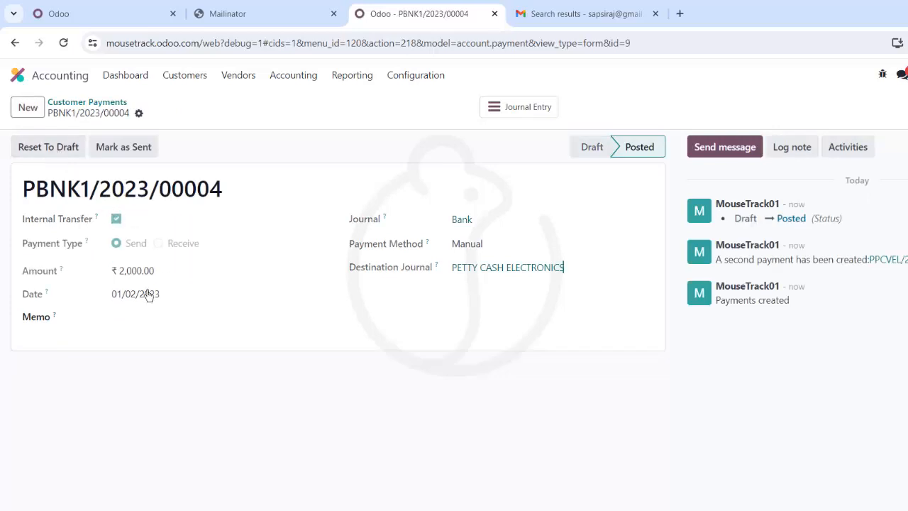
Step: List the journal items to reconcile without the Account > Partner grouping
{"action": "left_click", "coordinate": [301, 79]}
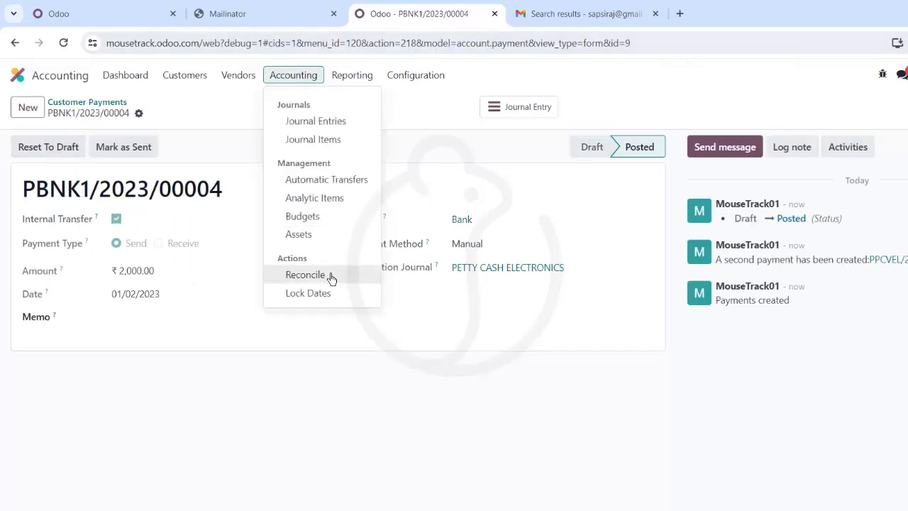
{"action": "left_click", "coordinate": [330, 221]}
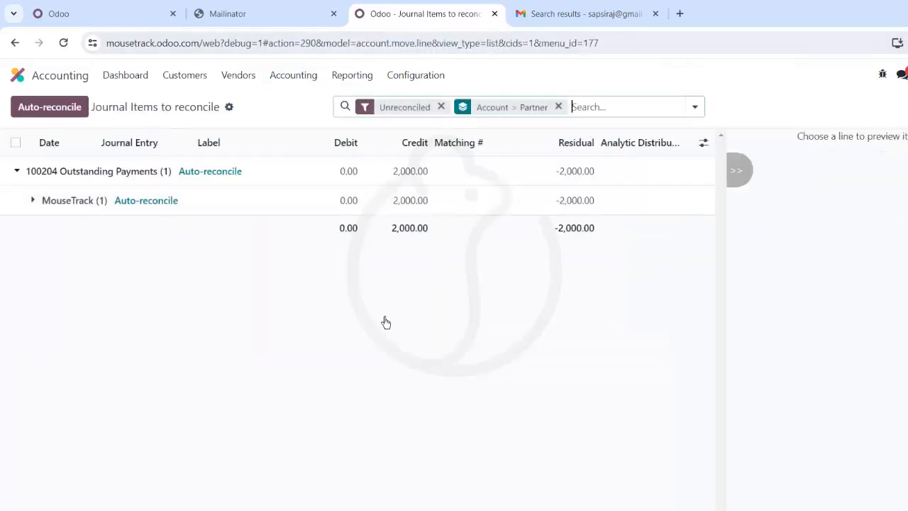
{"action": "left_click", "coordinate": [569, 110]}
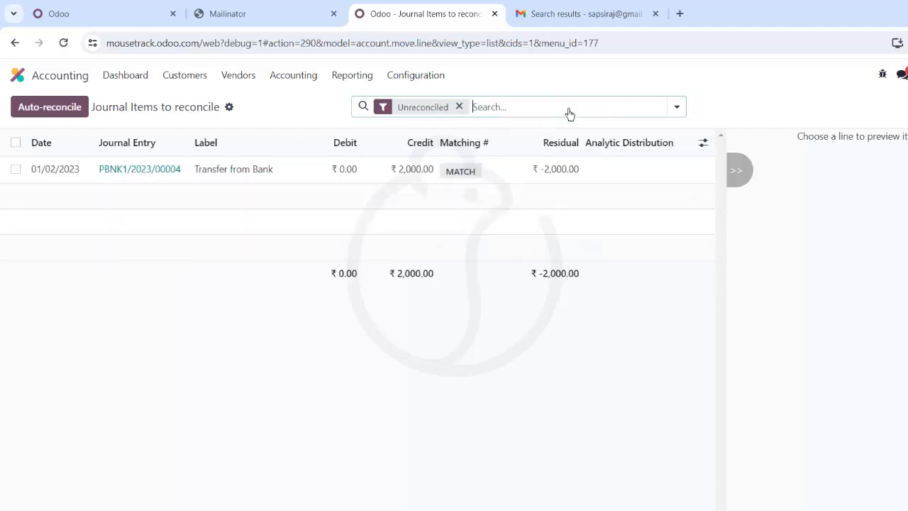
Step: Start reconciling the Transfer from Bank item with a write-off to account 100201 Canara Bank
{"action": "left_click", "coordinate": [16, 169]}
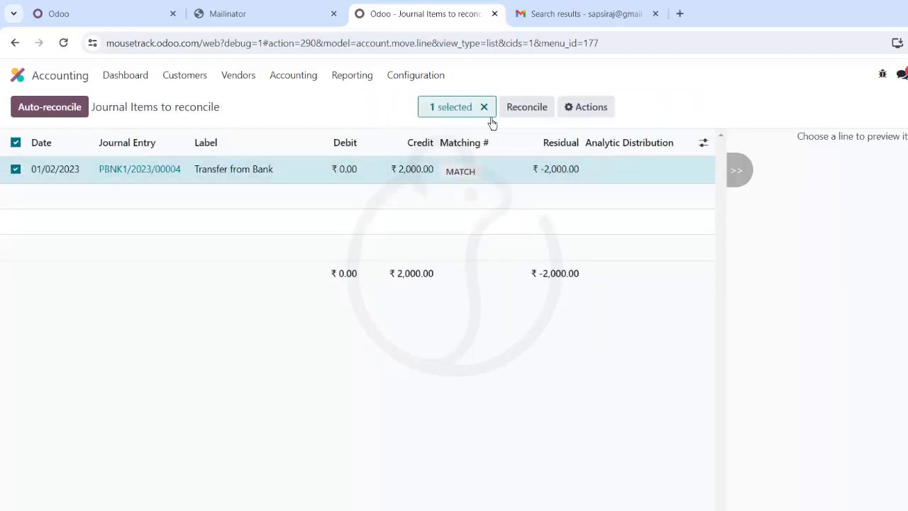
{"action": "left_click", "coordinate": [533, 114]}
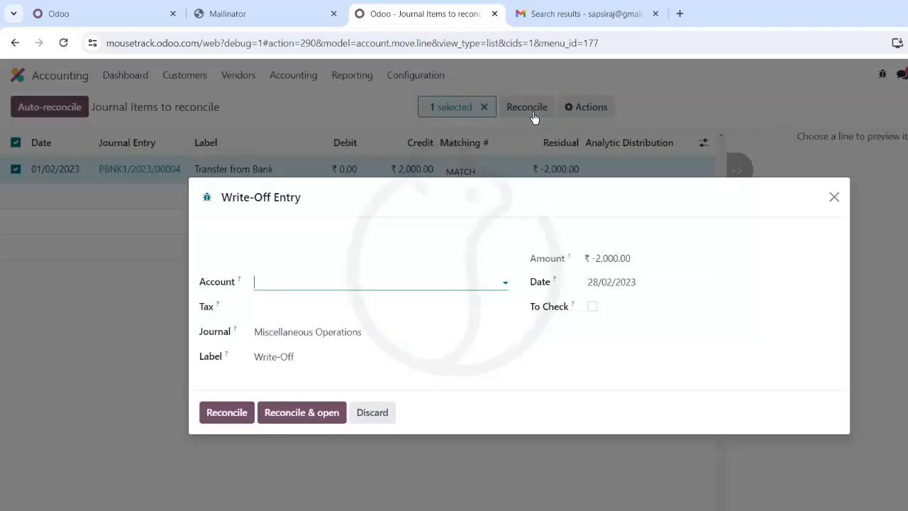
{"action": "left_click", "coordinate": [325, 286]}
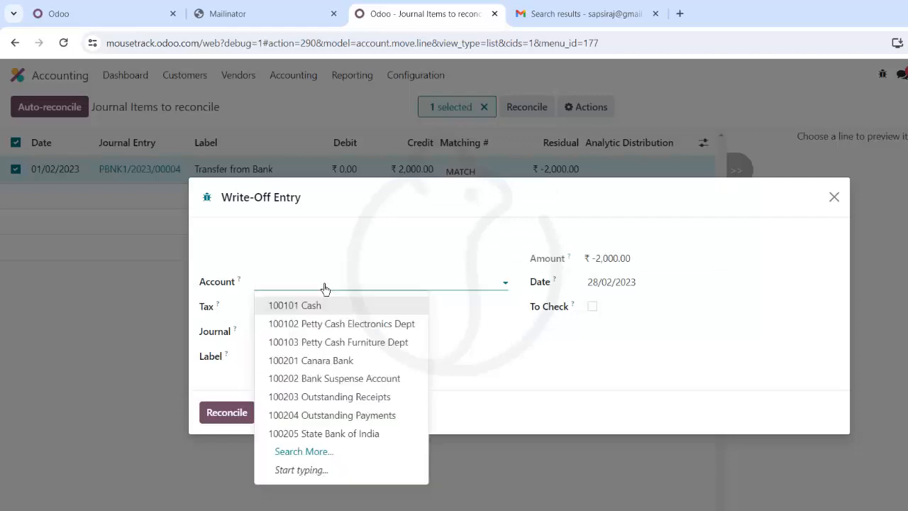
{"action": "left_click", "coordinate": [334, 360]}
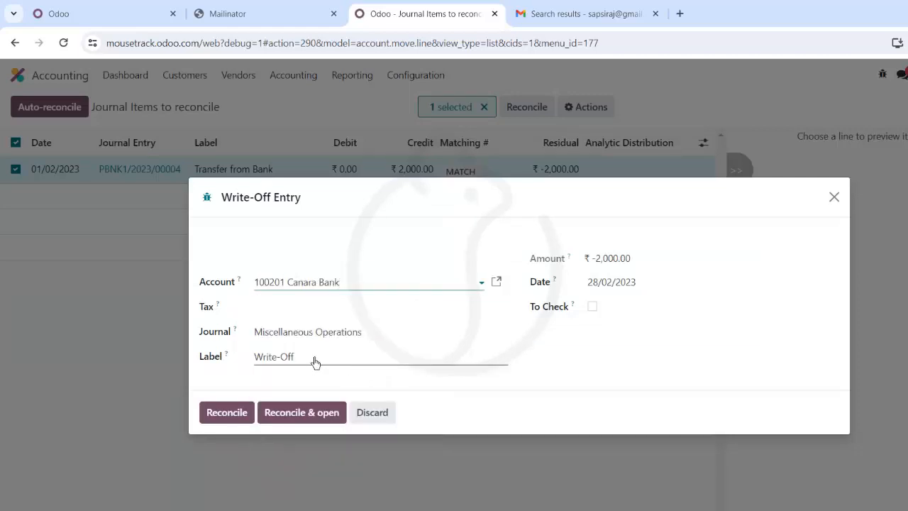
Step: Replace the write-off label with one beginning "drawn to", set the date to 08/02/2023, and reconcile the item
{"action": "left_click", "coordinate": [348, 364]}
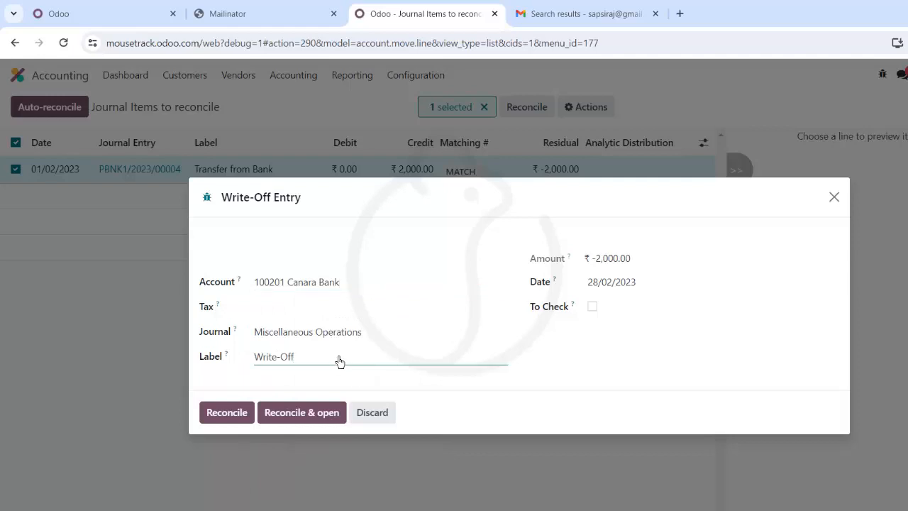
{"action": "key", "text": "ctrl+a"}
{"action": "type", "text": "d"}
{"action": "left_click", "coordinate": [636, 295]}
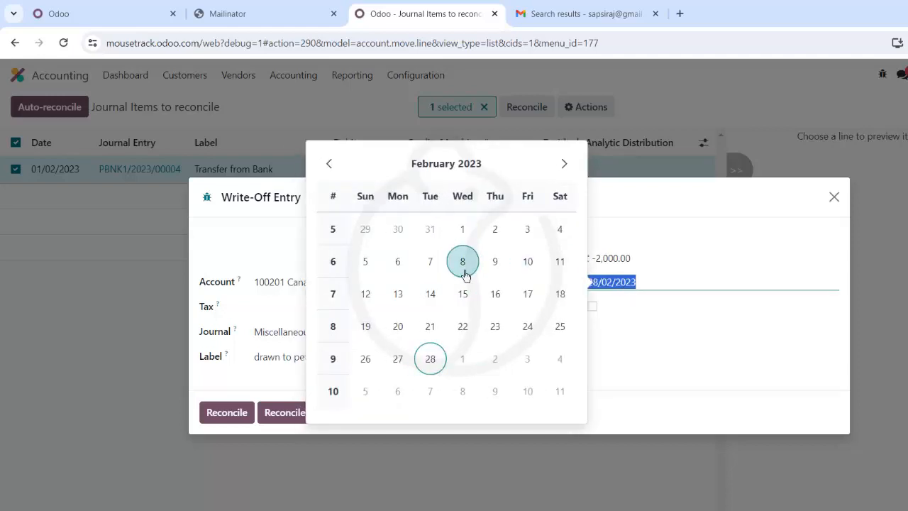
{"action": "left_click", "coordinate": [465, 273]}
{"action": "left_click", "coordinate": [226, 415]}
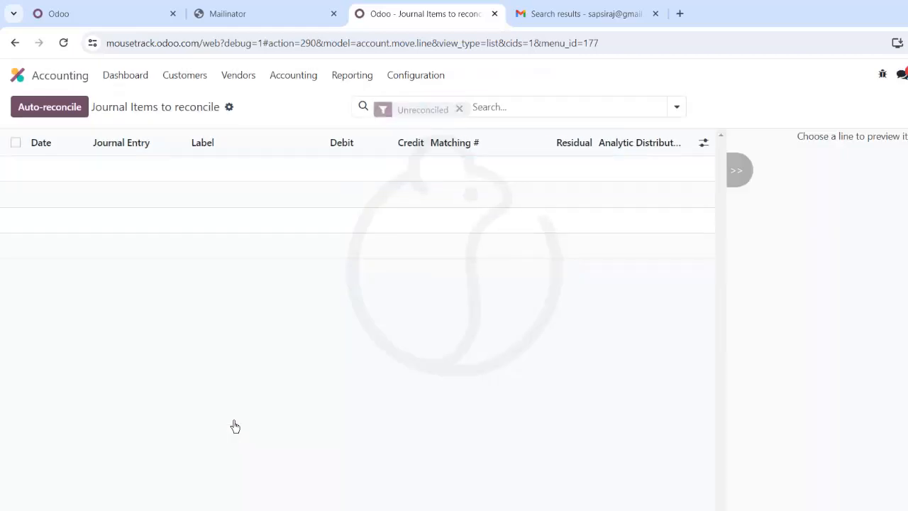
Step: Review the trial balance for the period from 01/01/2023 to 28/02/2023
{"action": "left_click", "coordinate": [308, 76]}
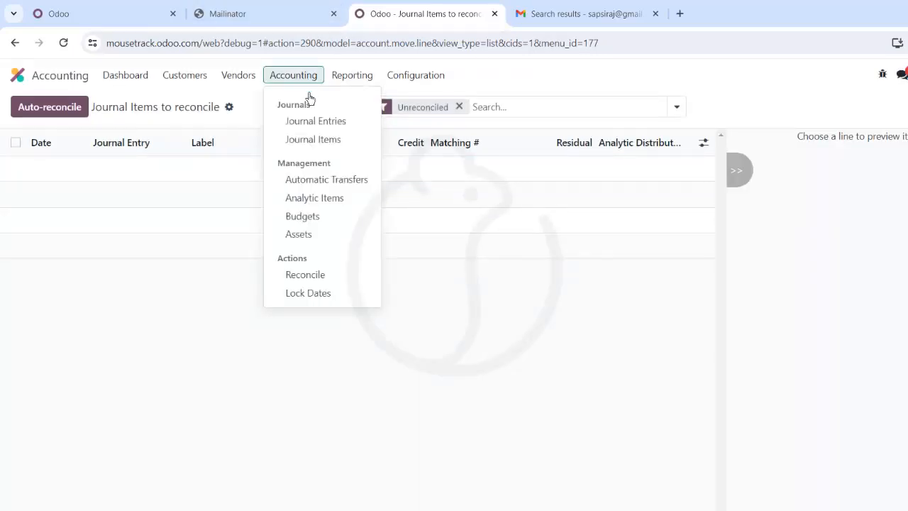
{"action": "mouse_move", "coordinate": [364, 83]}
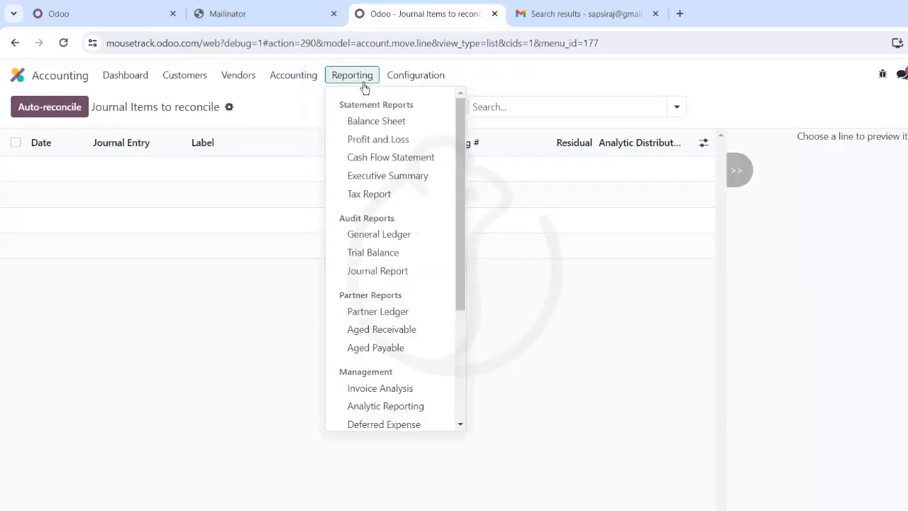
{"action": "left_click", "coordinate": [374, 254]}
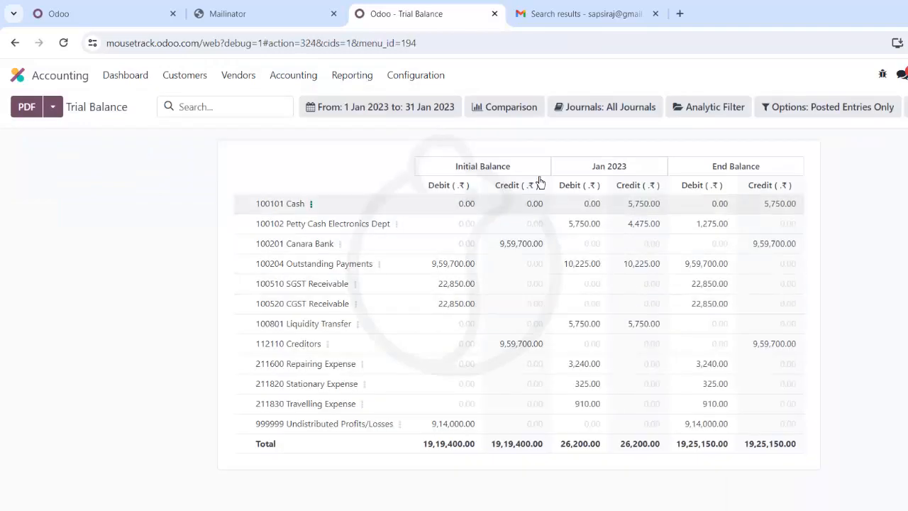
{"action": "left_click", "coordinate": [429, 114]}
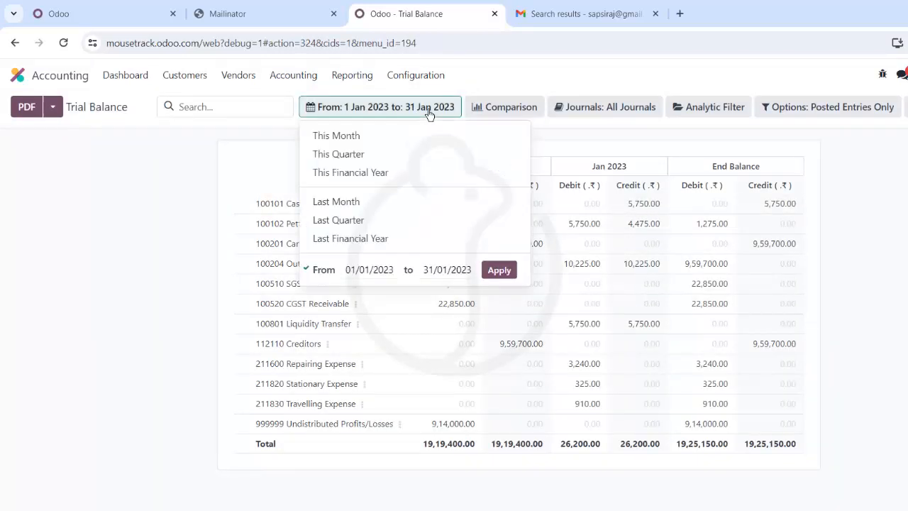
{"action": "left_click", "coordinate": [448, 271]}
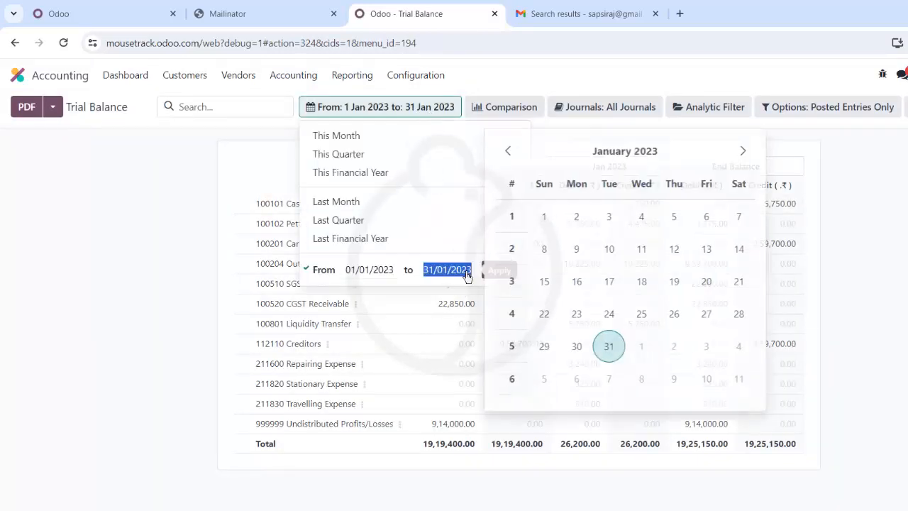
{"action": "left_click", "coordinate": [741, 158]}
{"action": "left_click", "coordinate": [606, 346]}
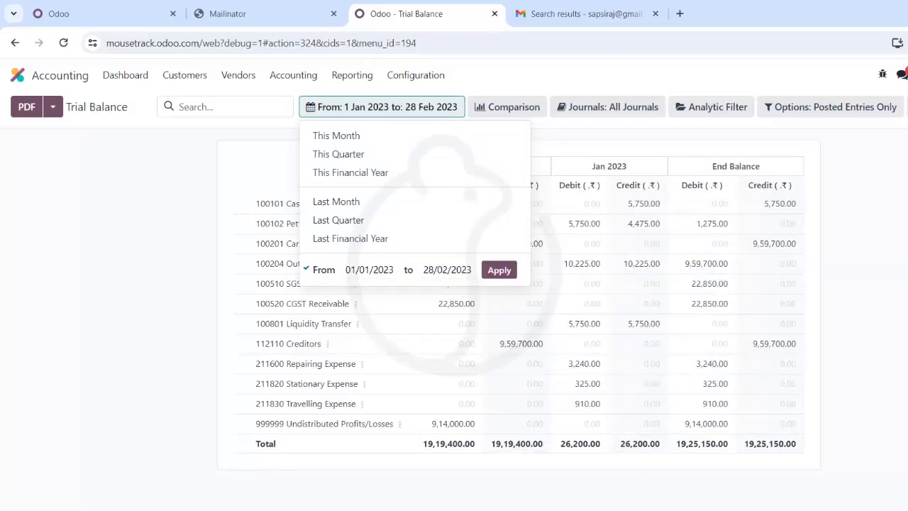
{"action": "left_click", "coordinate": [500, 274]}
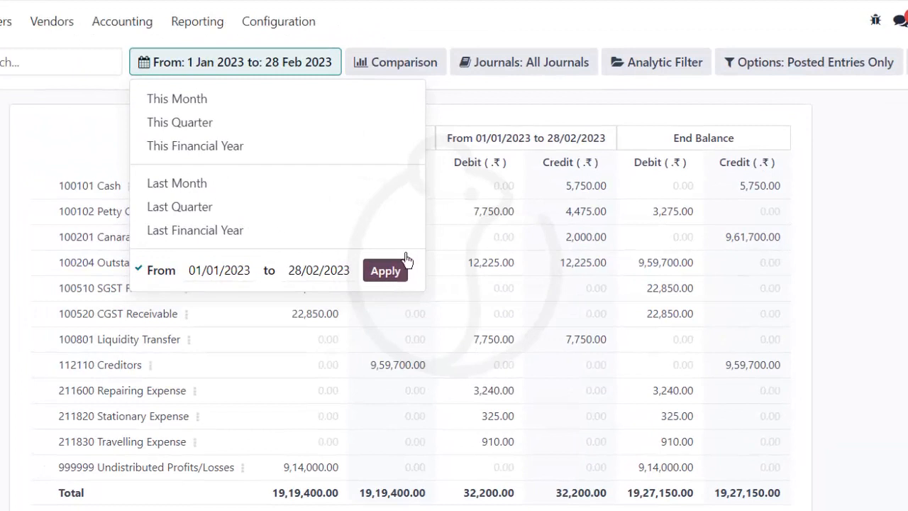
{"action": "left_click", "coordinate": [264, 71]}
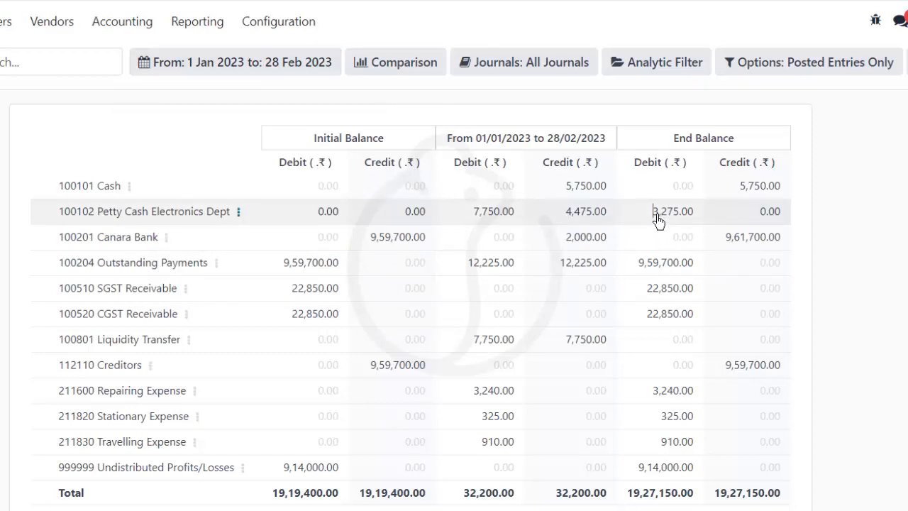
Step: Examine the petty cash electronics and cash end balances and the Canara Bank initial, period and end balances in the trial balance
{"action": "left_click_drag", "start_coordinate": [654, 216], "coordinate": [709, 222]}
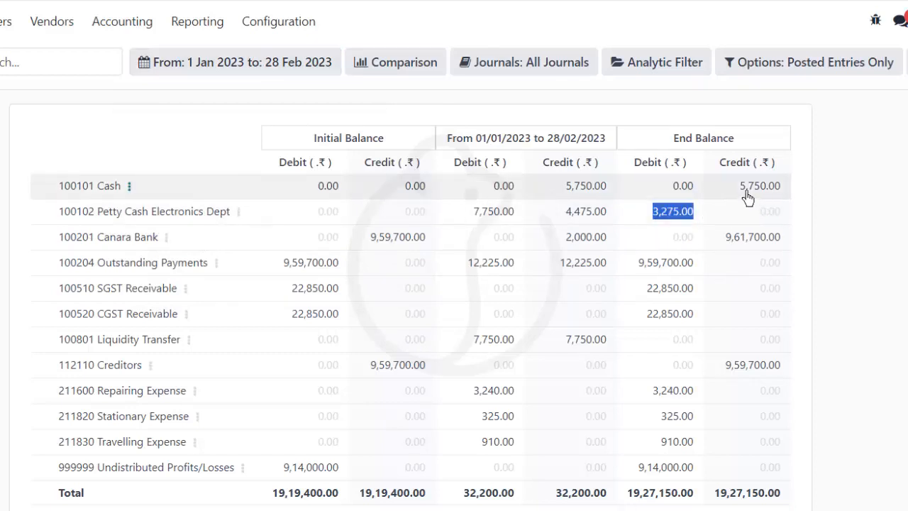
{"action": "left_click_drag", "start_coordinate": [740, 186], "coordinate": [798, 200]}
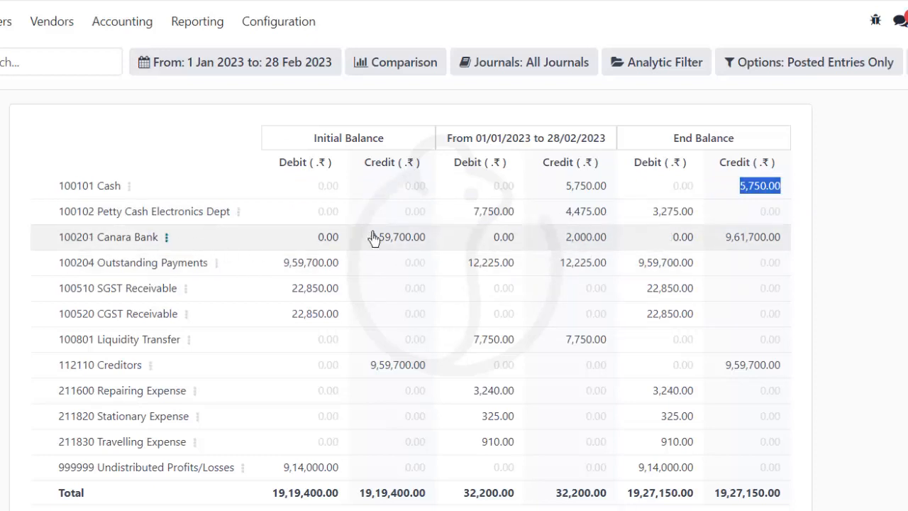
{"action": "left_click_drag", "start_coordinate": [568, 245], "coordinate": [611, 249]}
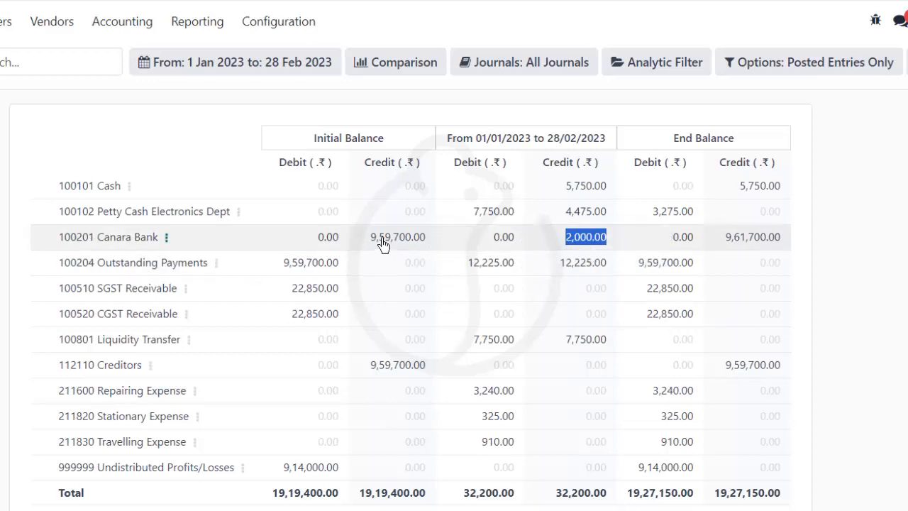
{"action": "left_click_drag", "start_coordinate": [371, 243], "coordinate": [442, 247]}
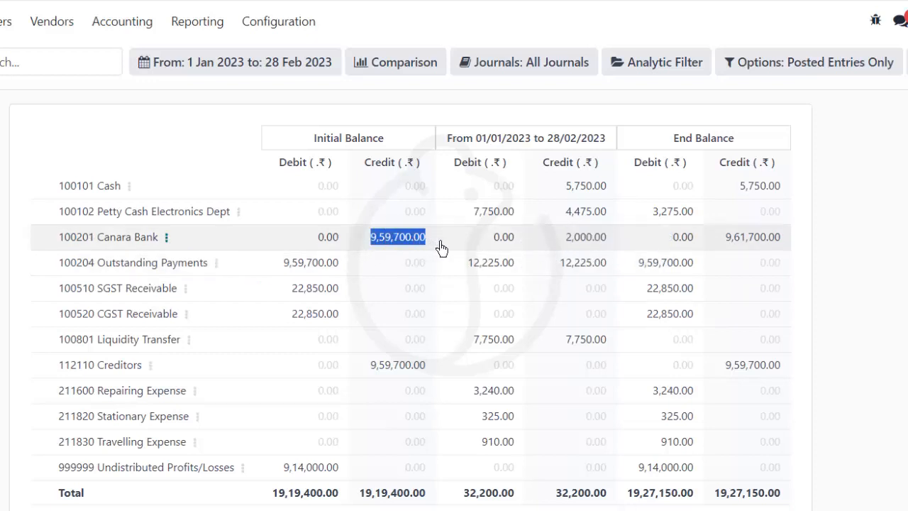
{"action": "left_click_drag", "start_coordinate": [726, 247], "coordinate": [787, 248]}
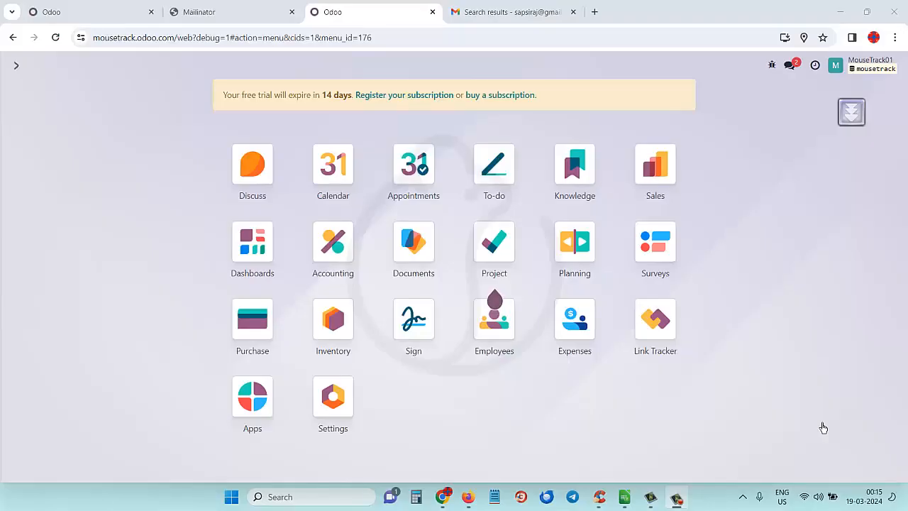
Step: Open the Accounting dashboard to check the Cash and PETTY CASH ELECTRONICS journals
{"action": "left_click", "coordinate": [337, 251]}
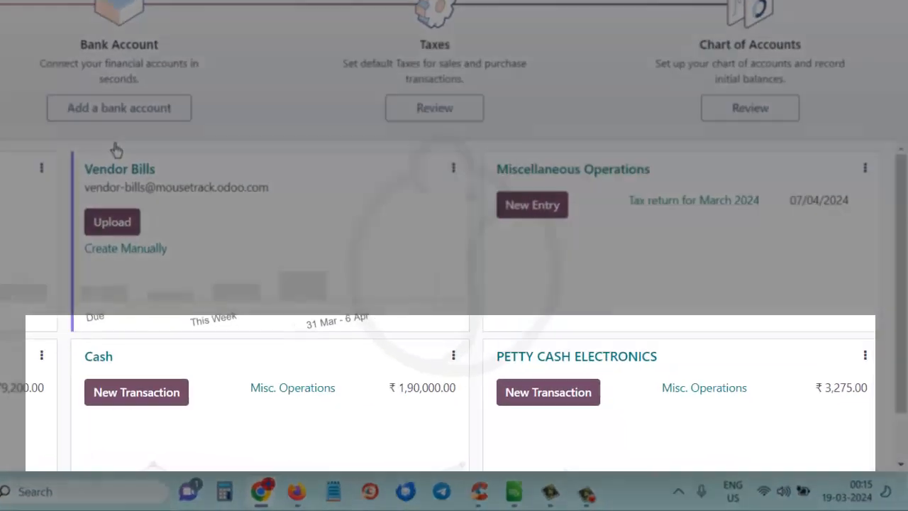